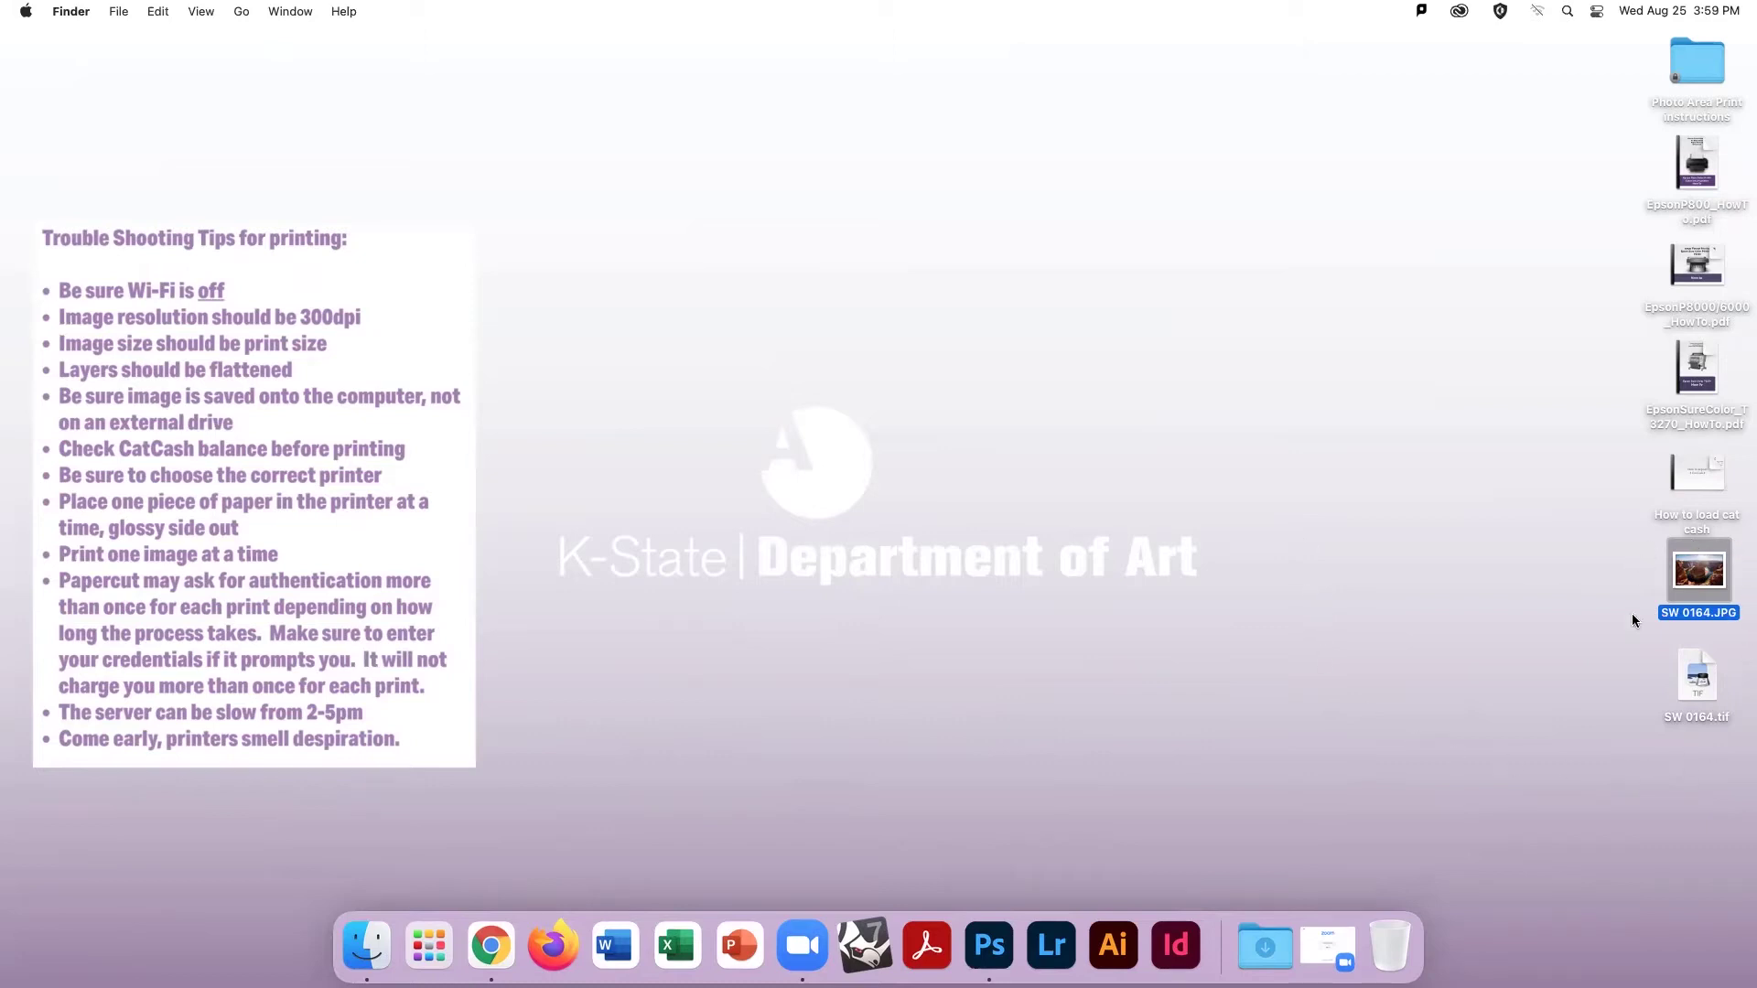
# Step: Select the SW 0164.tif file on the desktop
pyautogui.click(1708, 673)
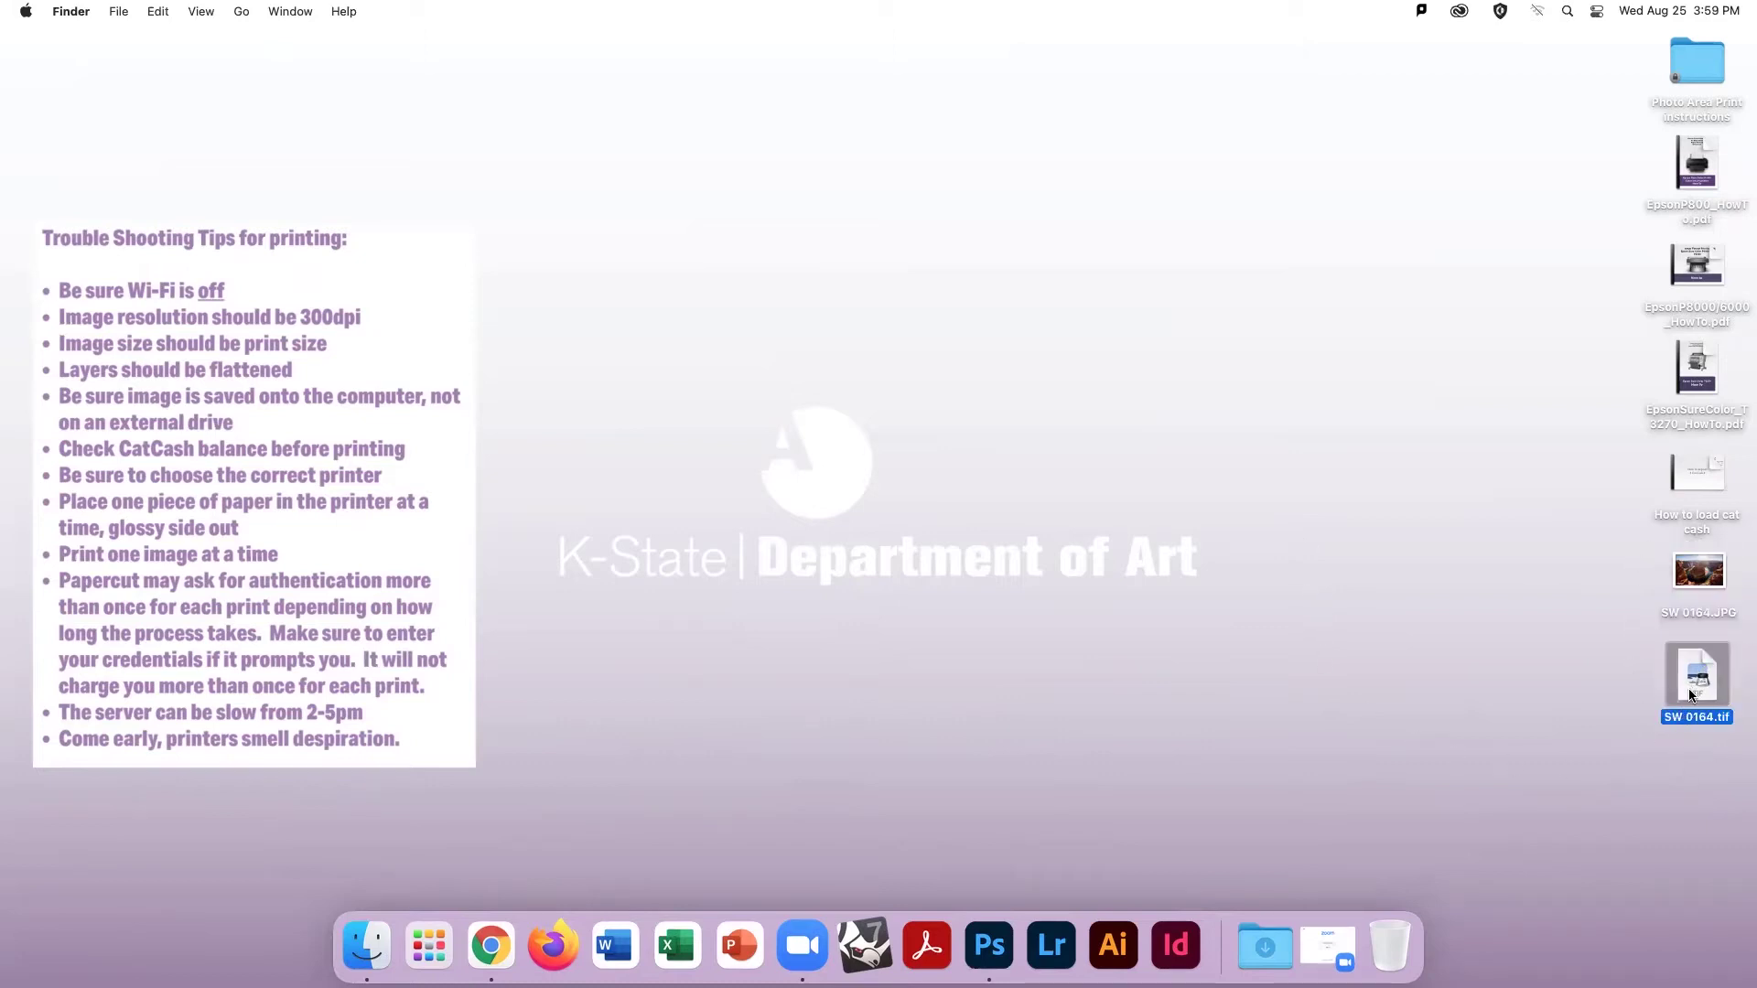
pyautogui.moveTo(1700, 679); pyautogui.dragTo(1653, 712)
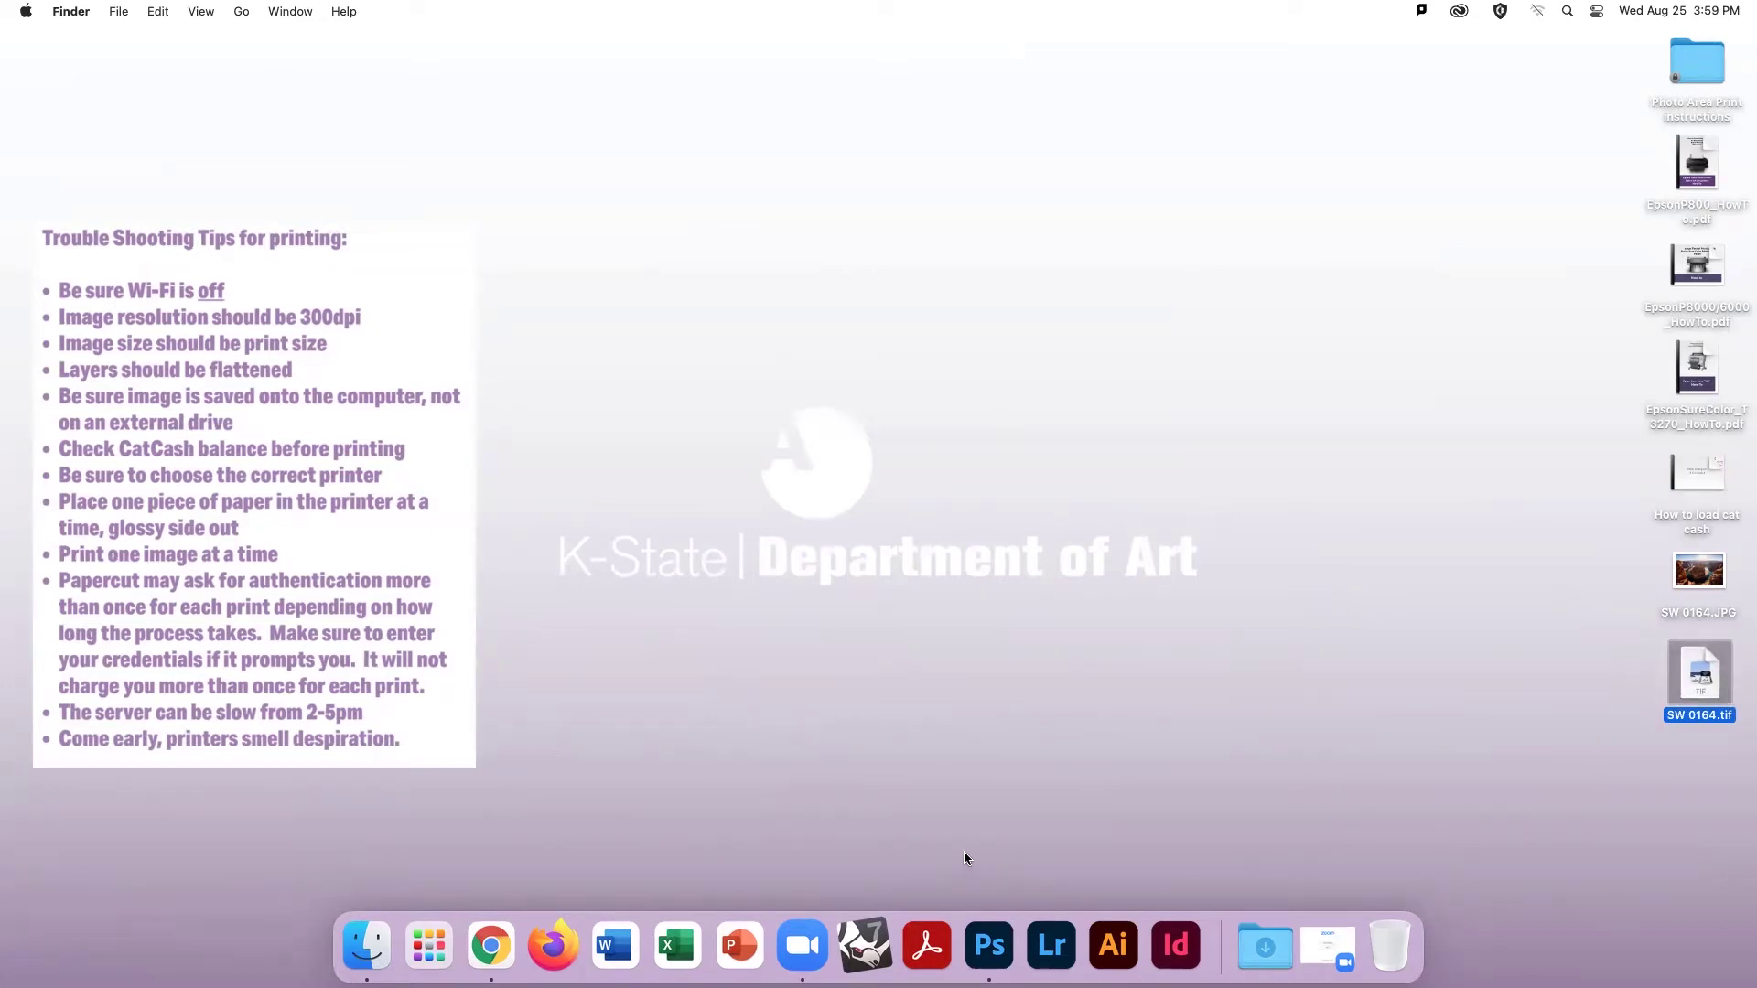
# Step: Launch Photoshop, close What's New, and open SW 0164.tif from the Desktop folder
pyautogui.click(983, 945)
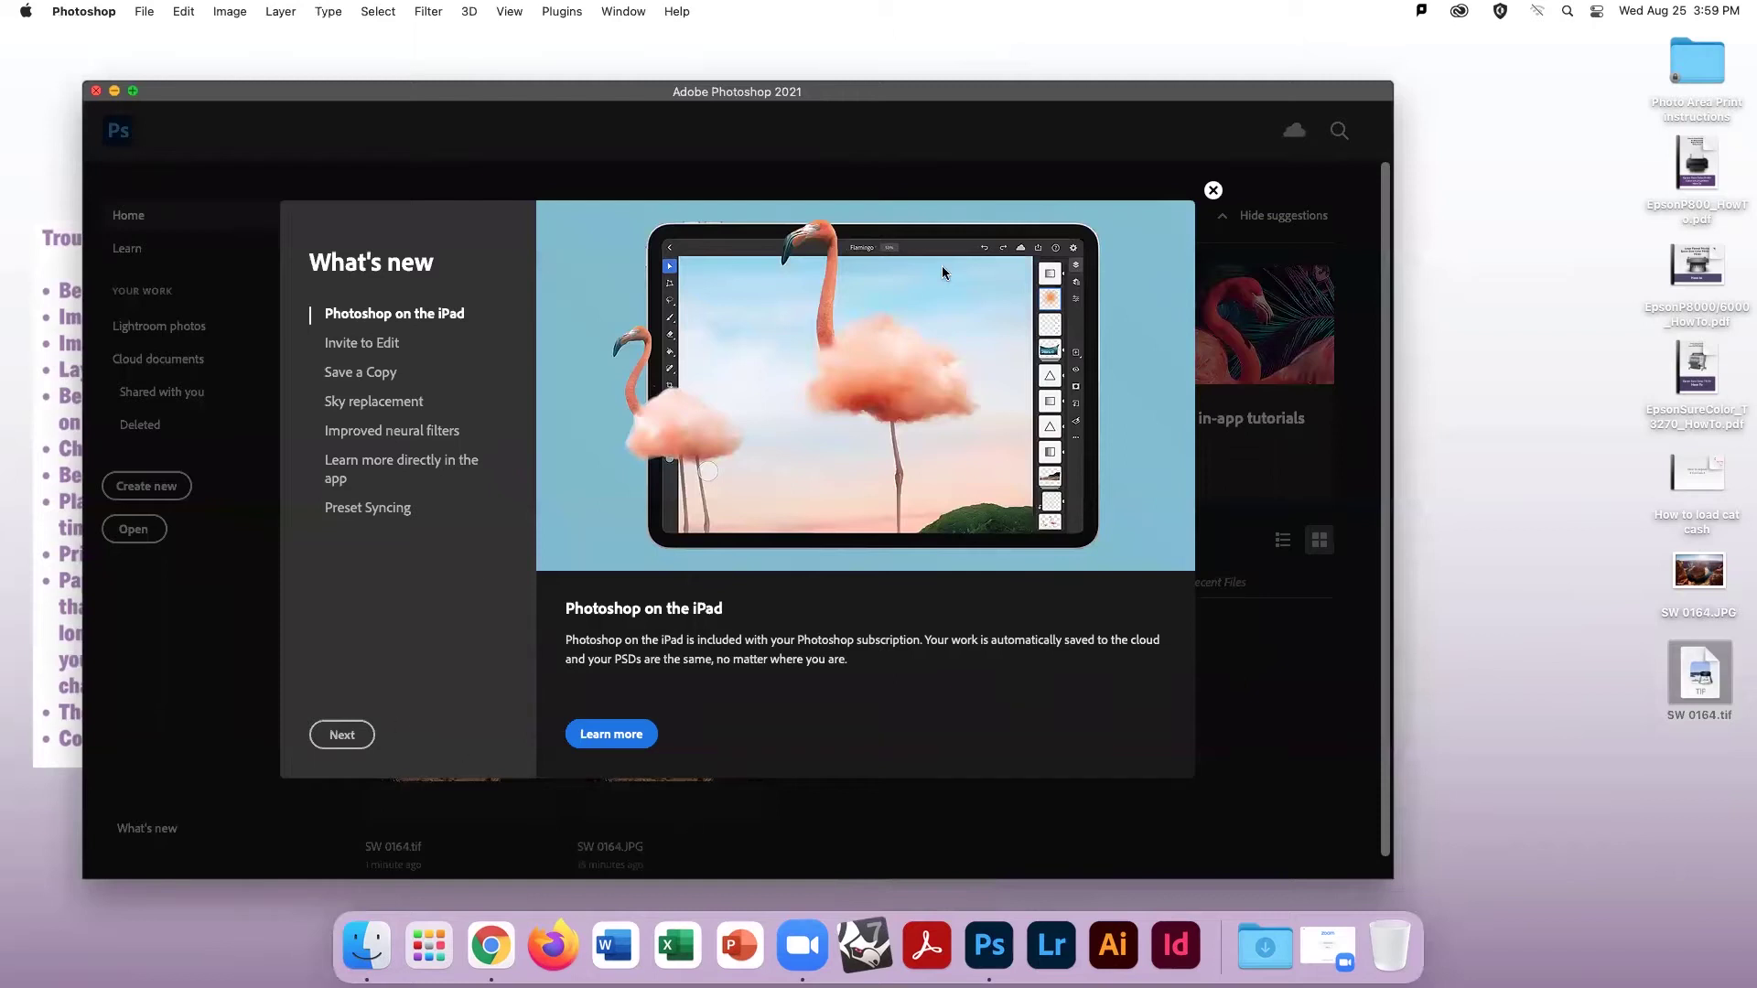
pyautogui.click(1213, 190)
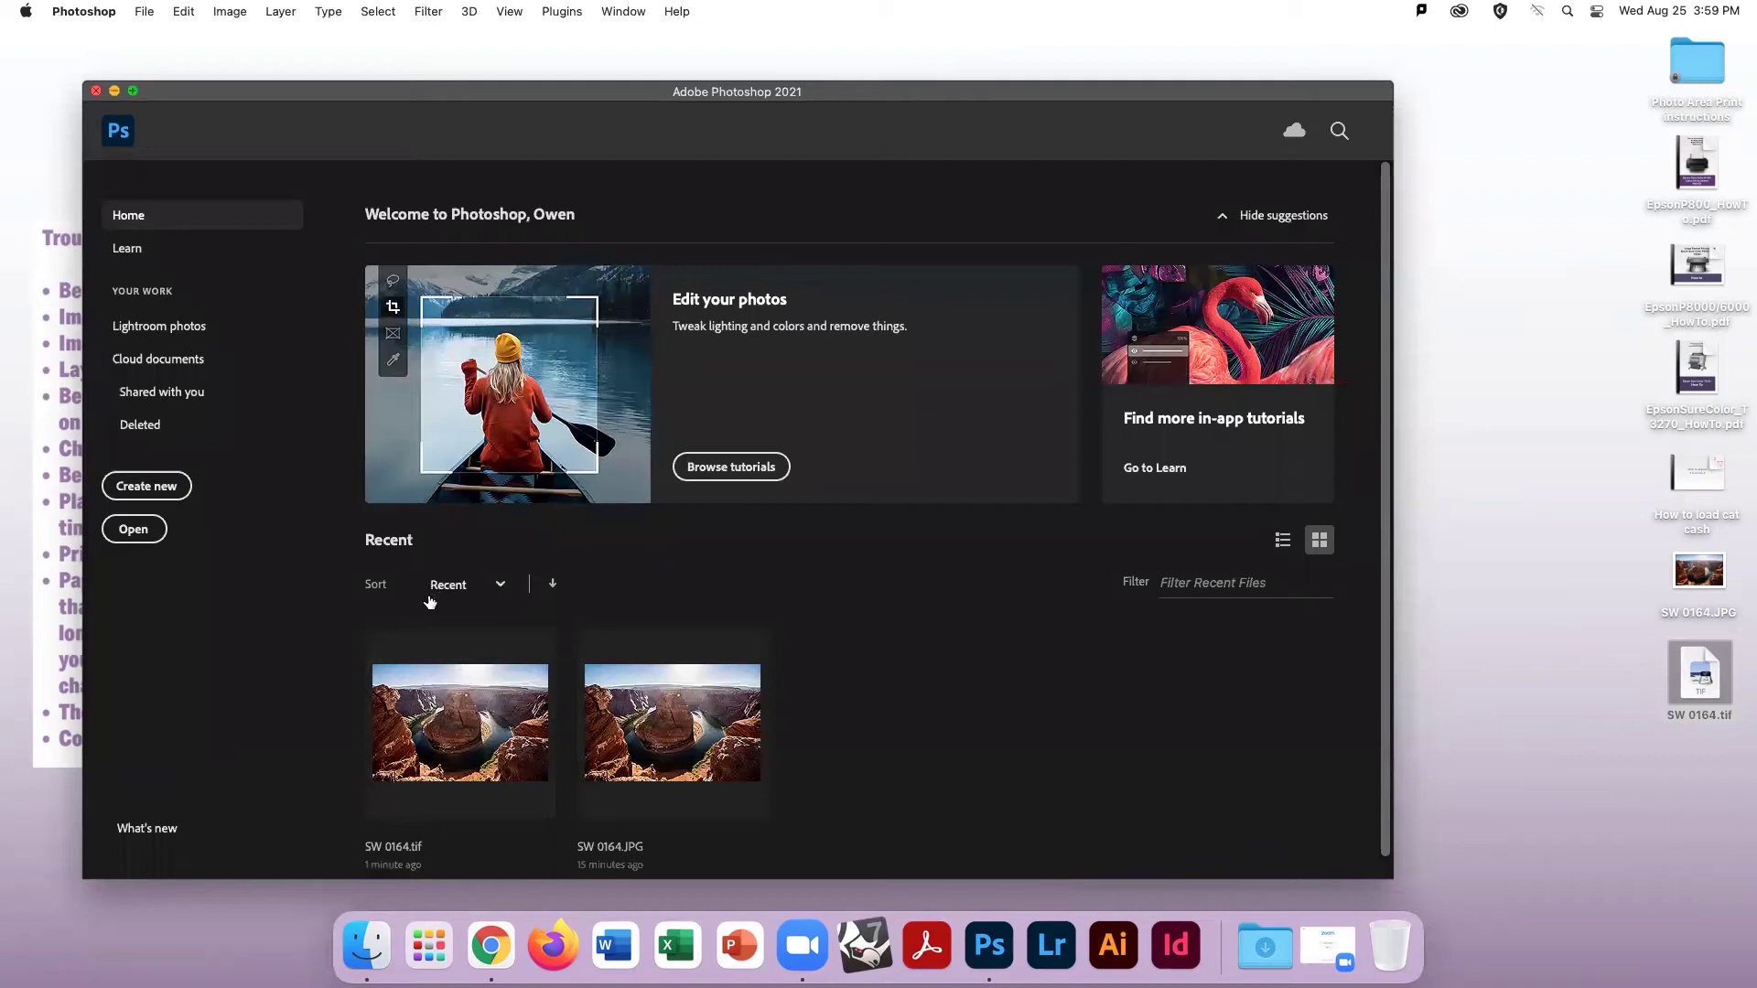
pyautogui.click(151, 532)
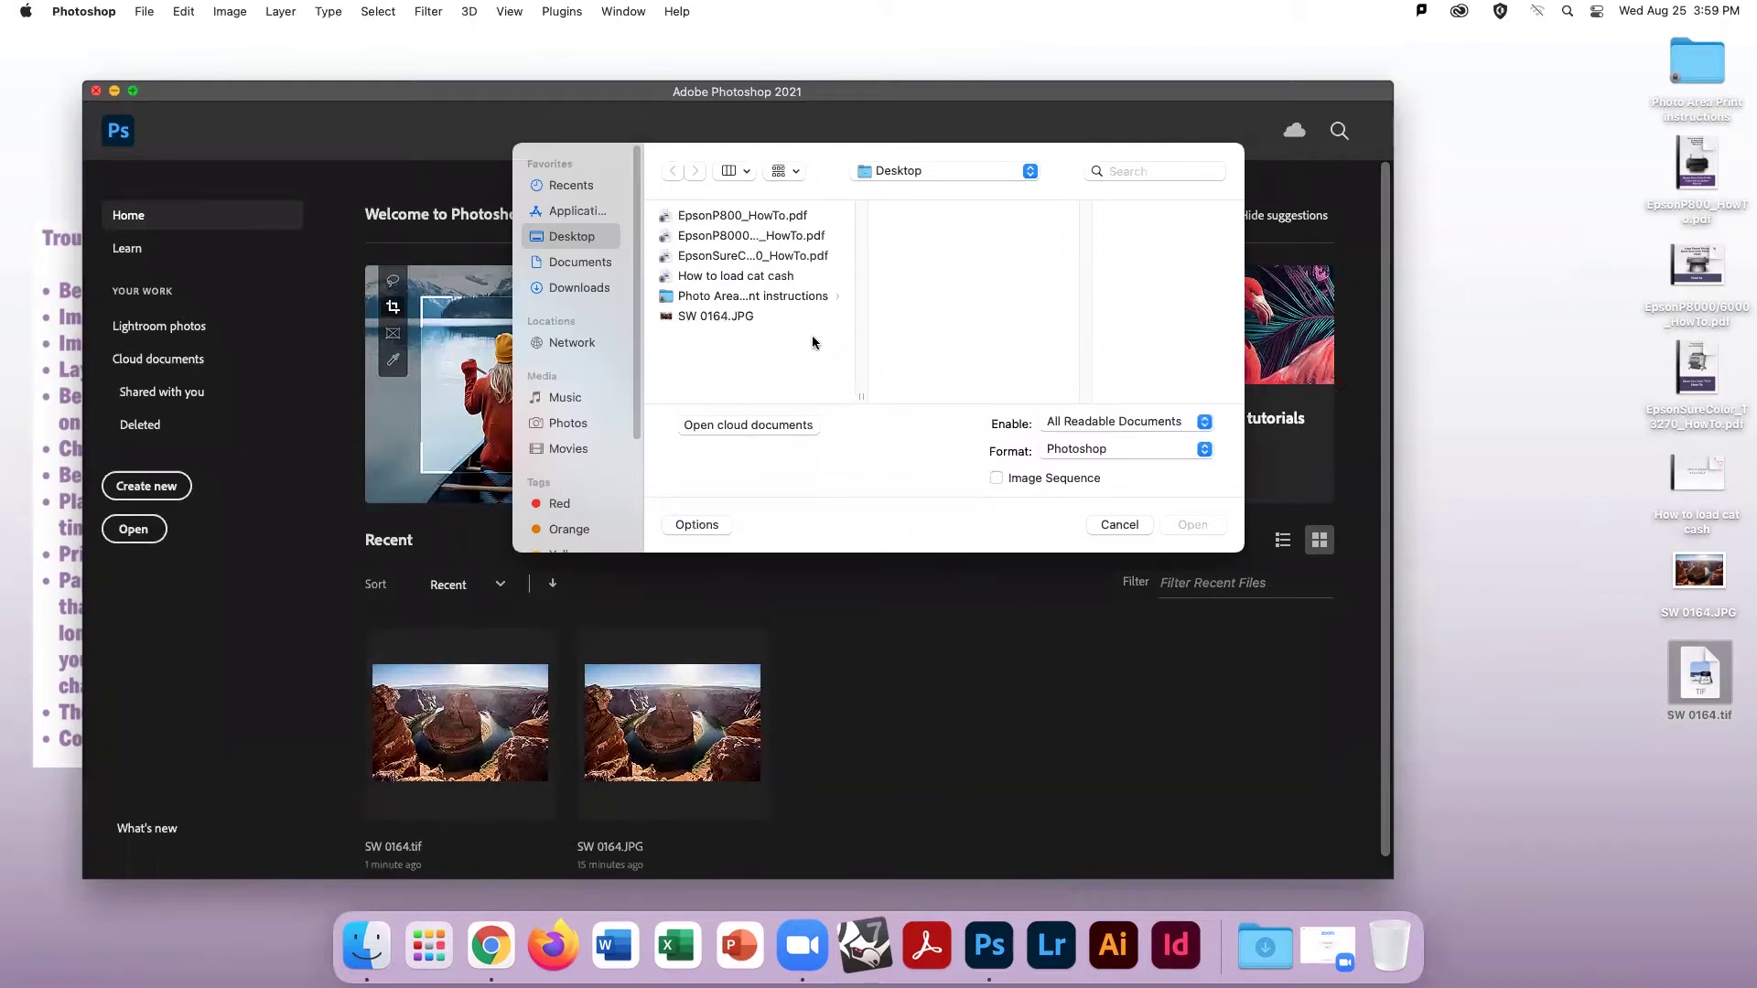
pyautogui.click(578, 263)
pyautogui.click(578, 239)
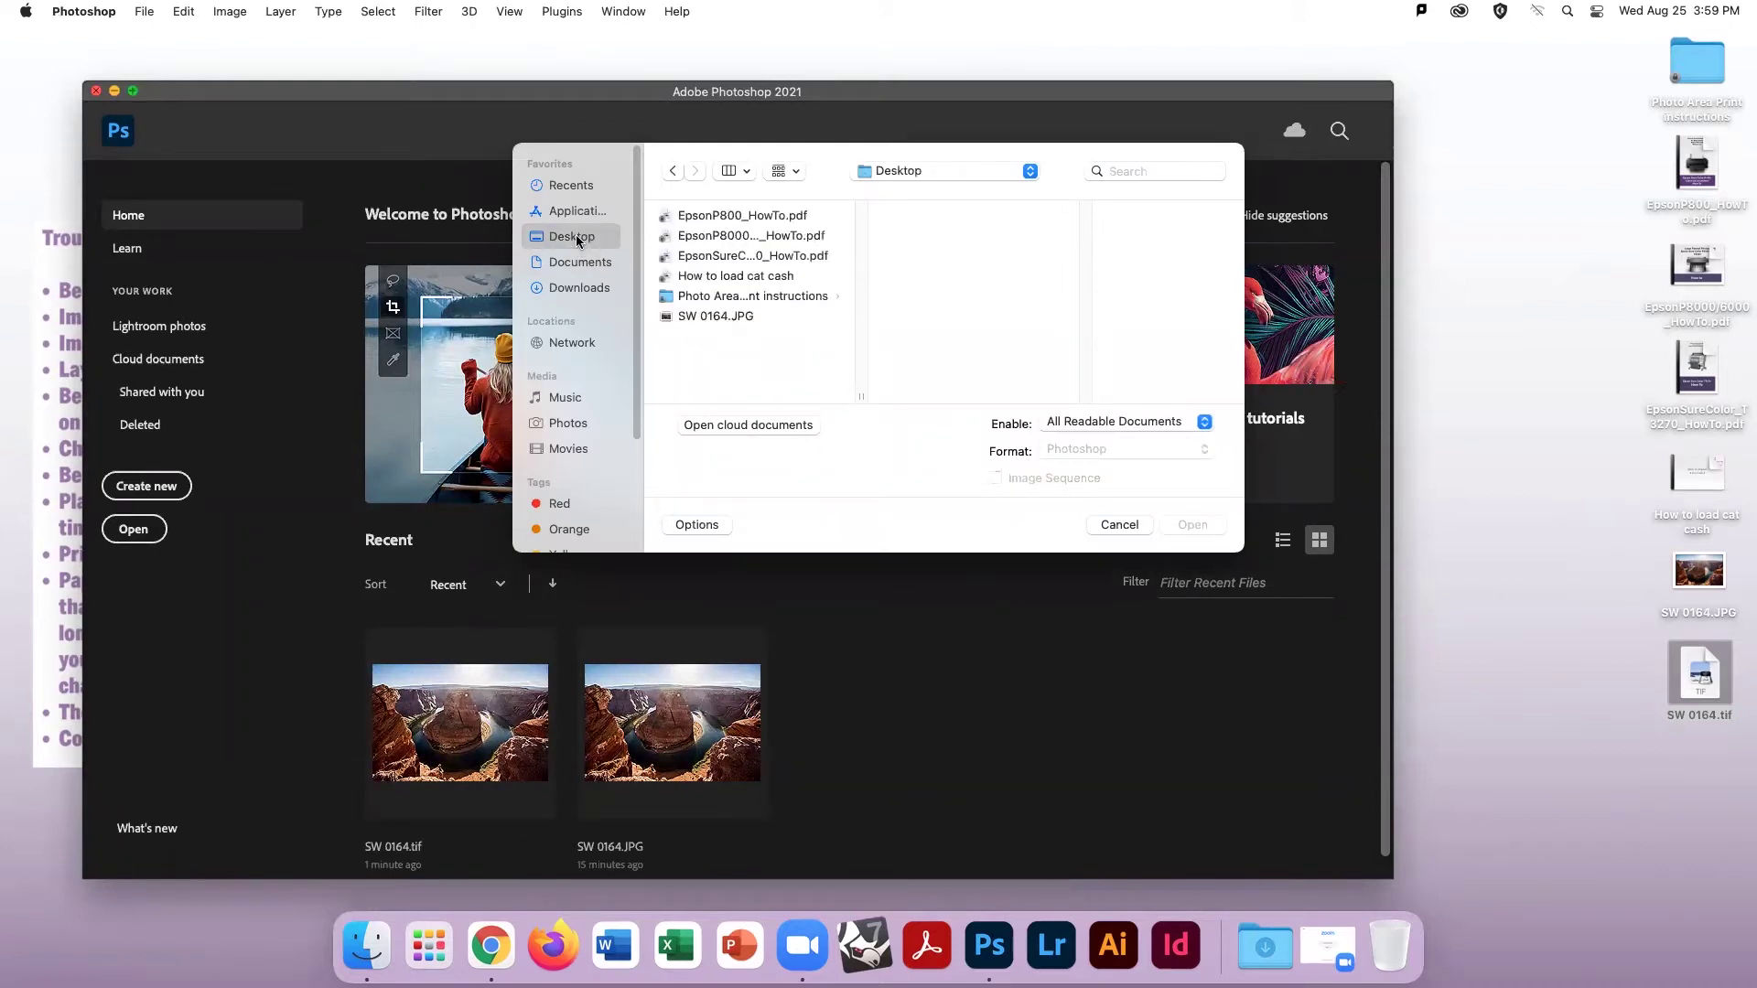
pyautogui.click(685, 335)
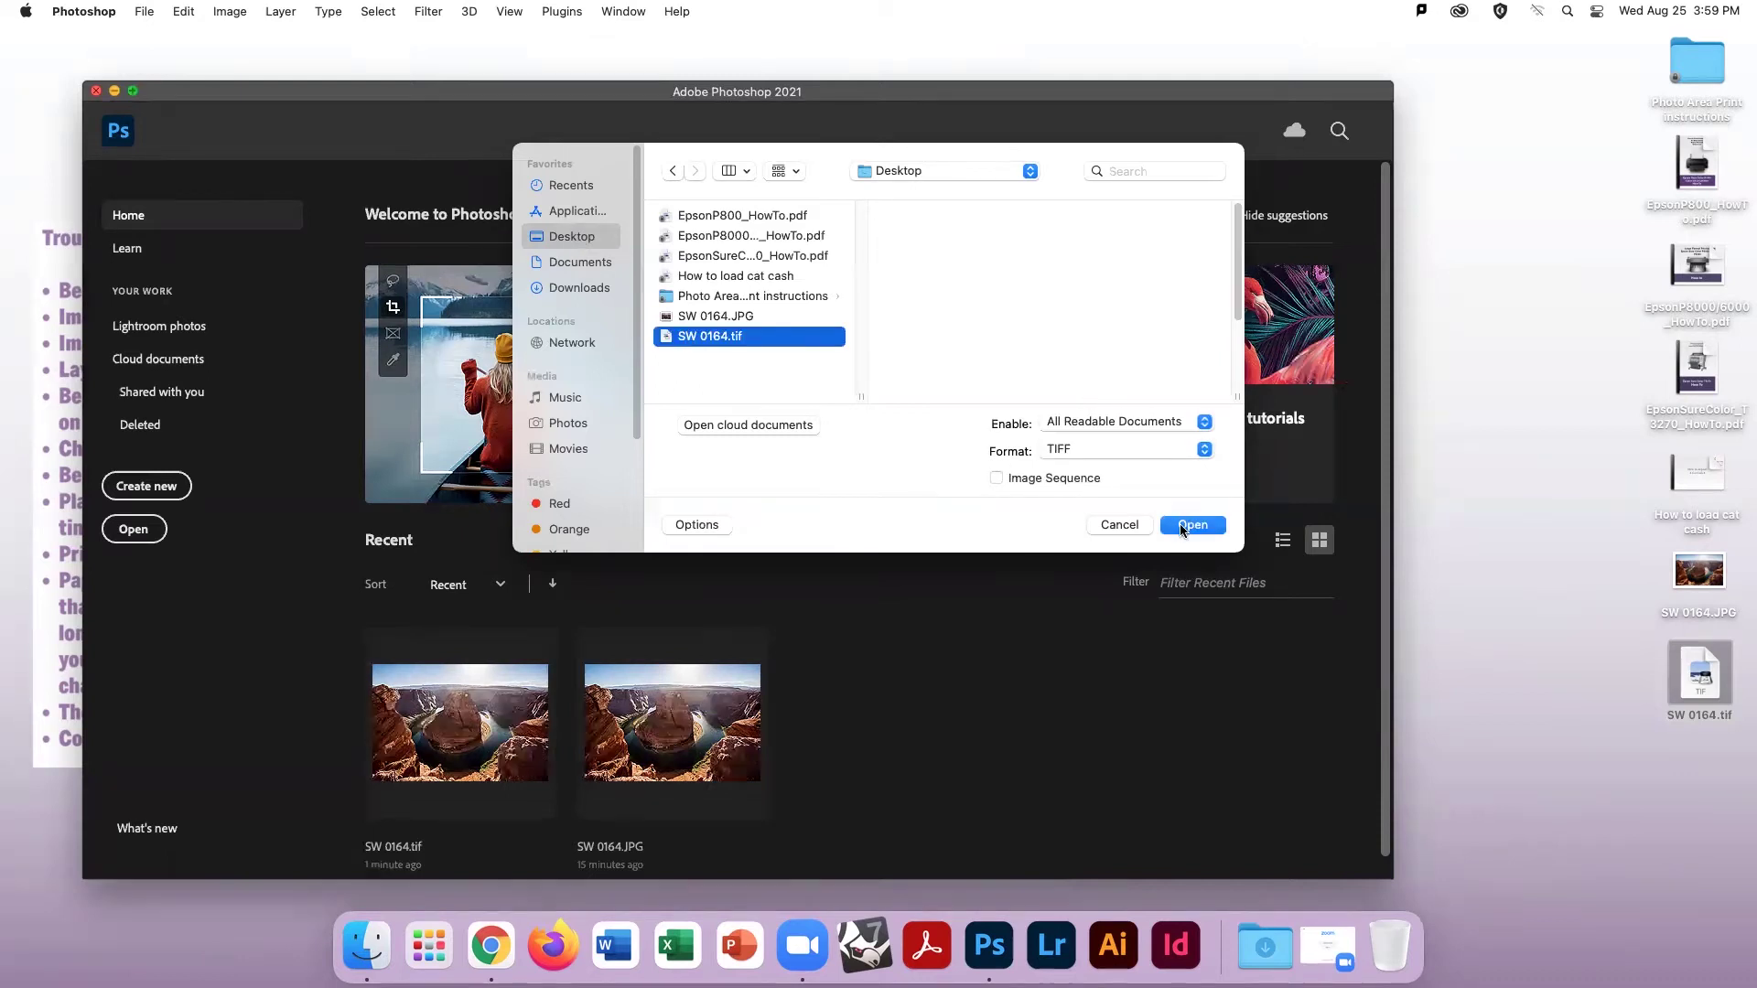
pyautogui.click(1187, 525)
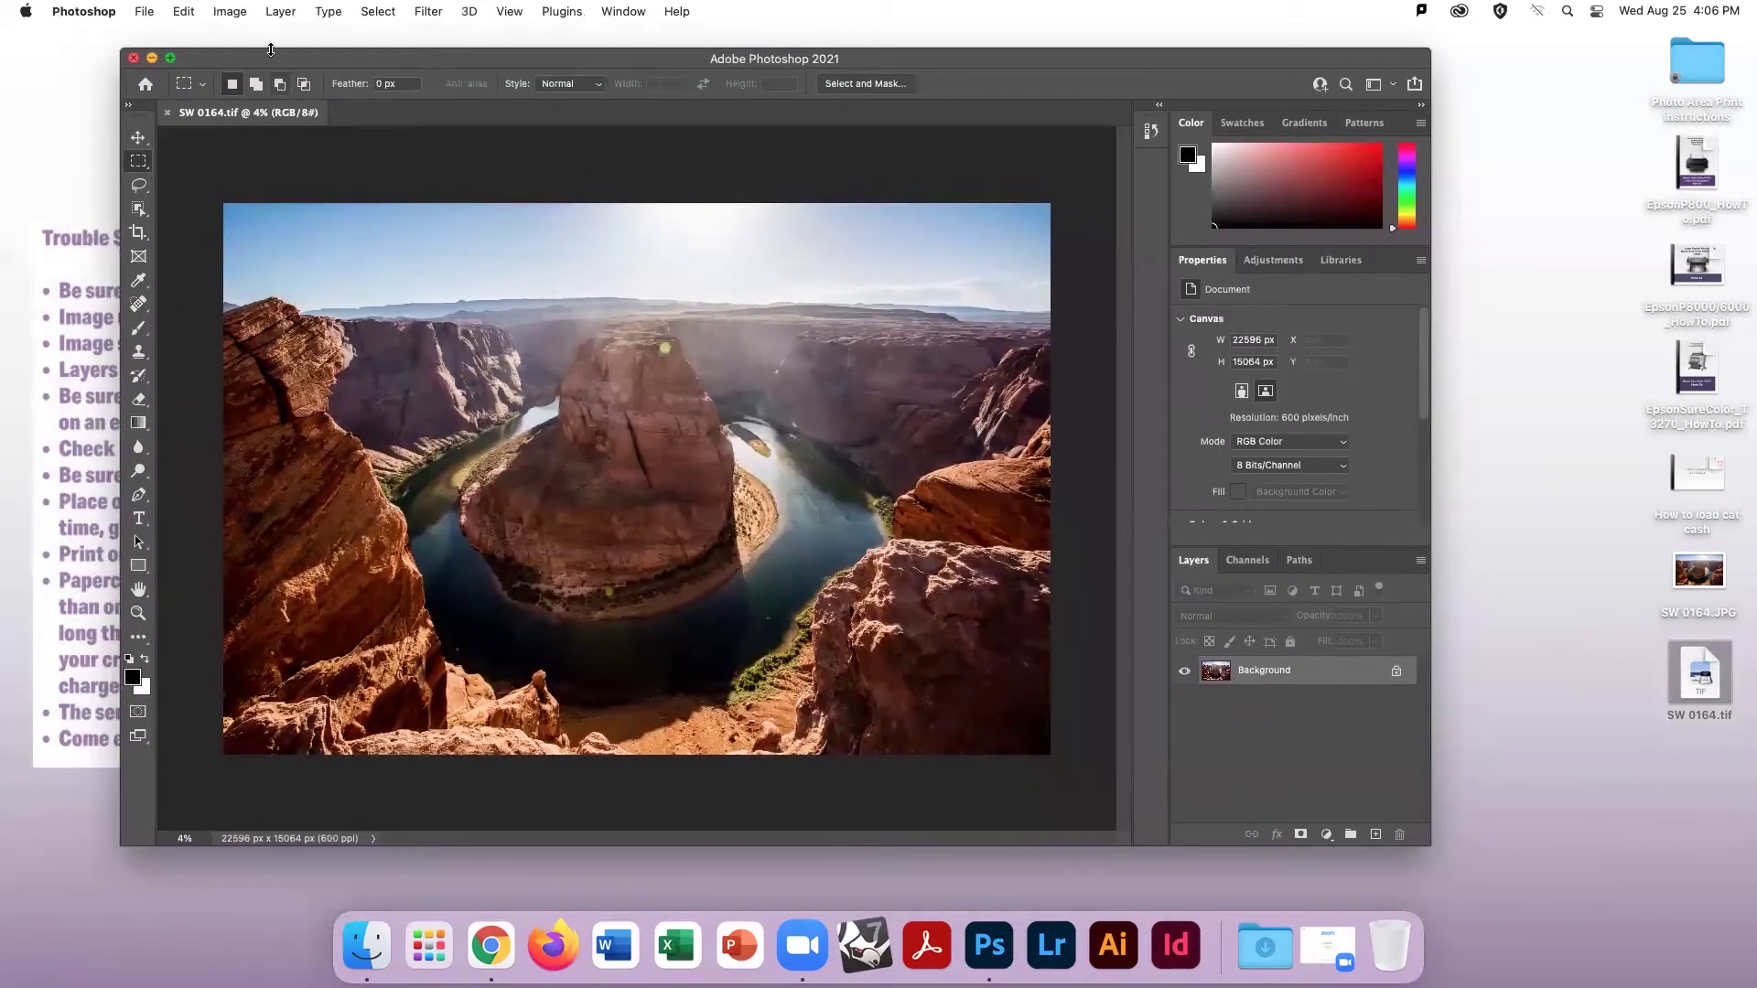
# Step: Resize the image to 10 inches wide at 300 pixels/inch (3000 × 2000 px)
pyautogui.click(230, 12)
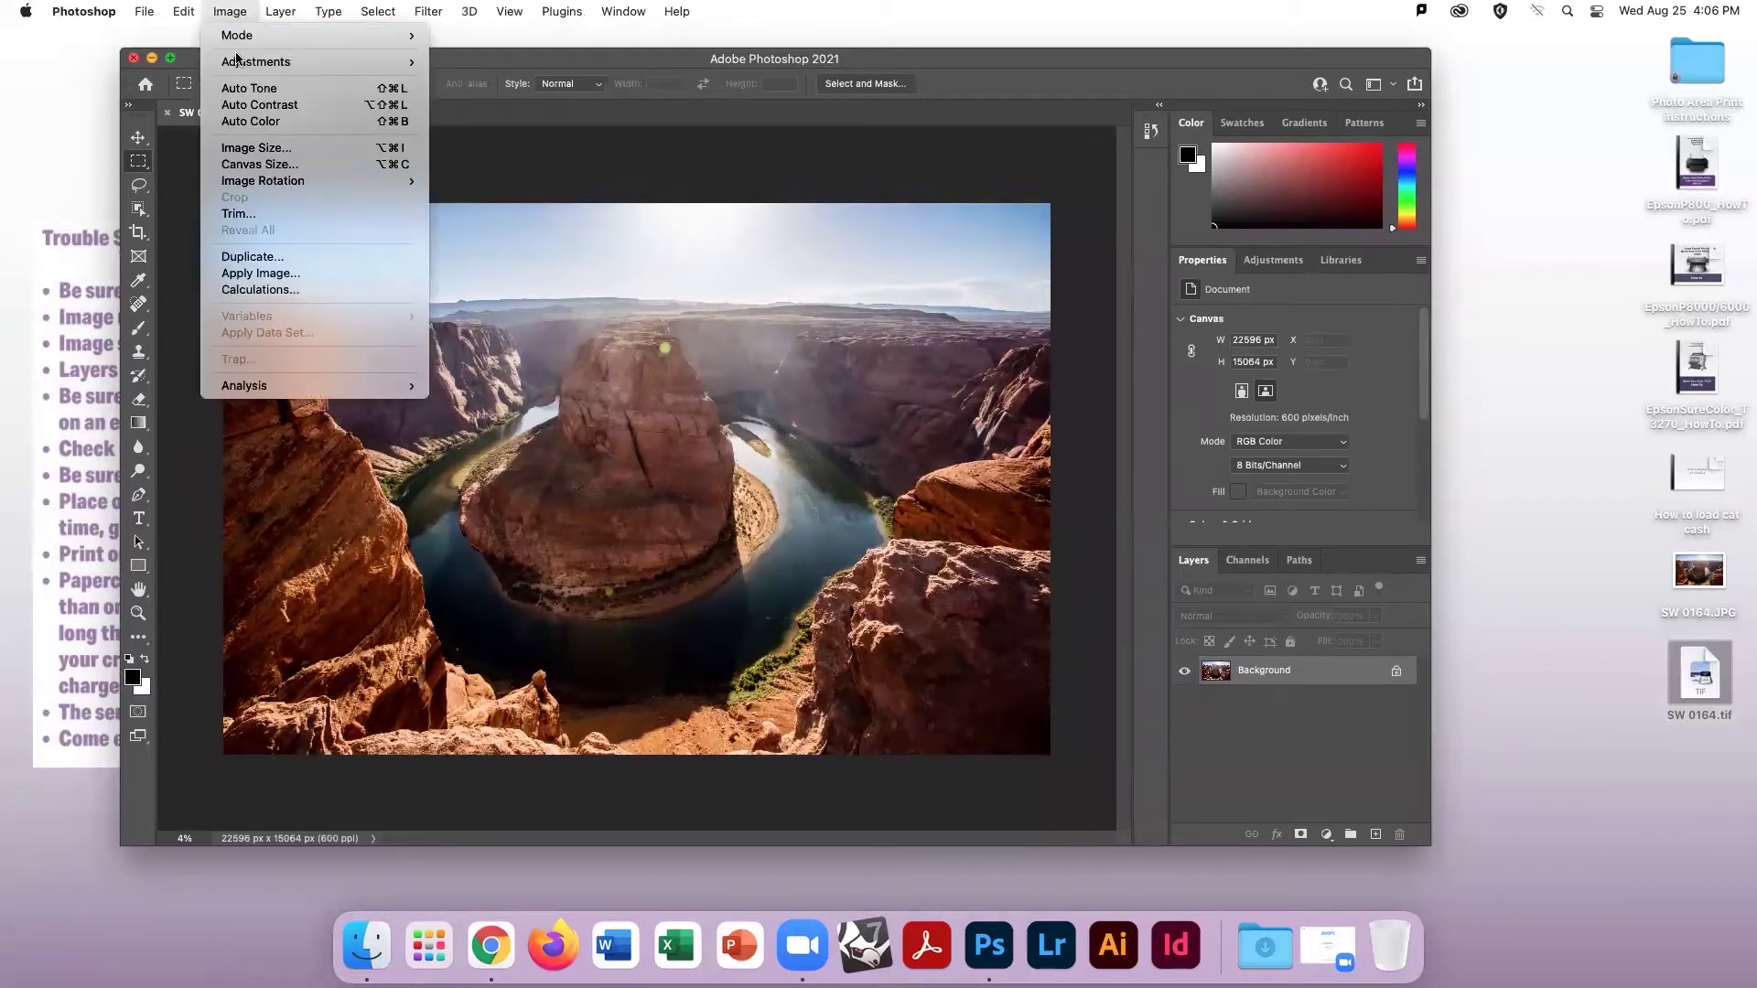
pyautogui.click(245, 149)
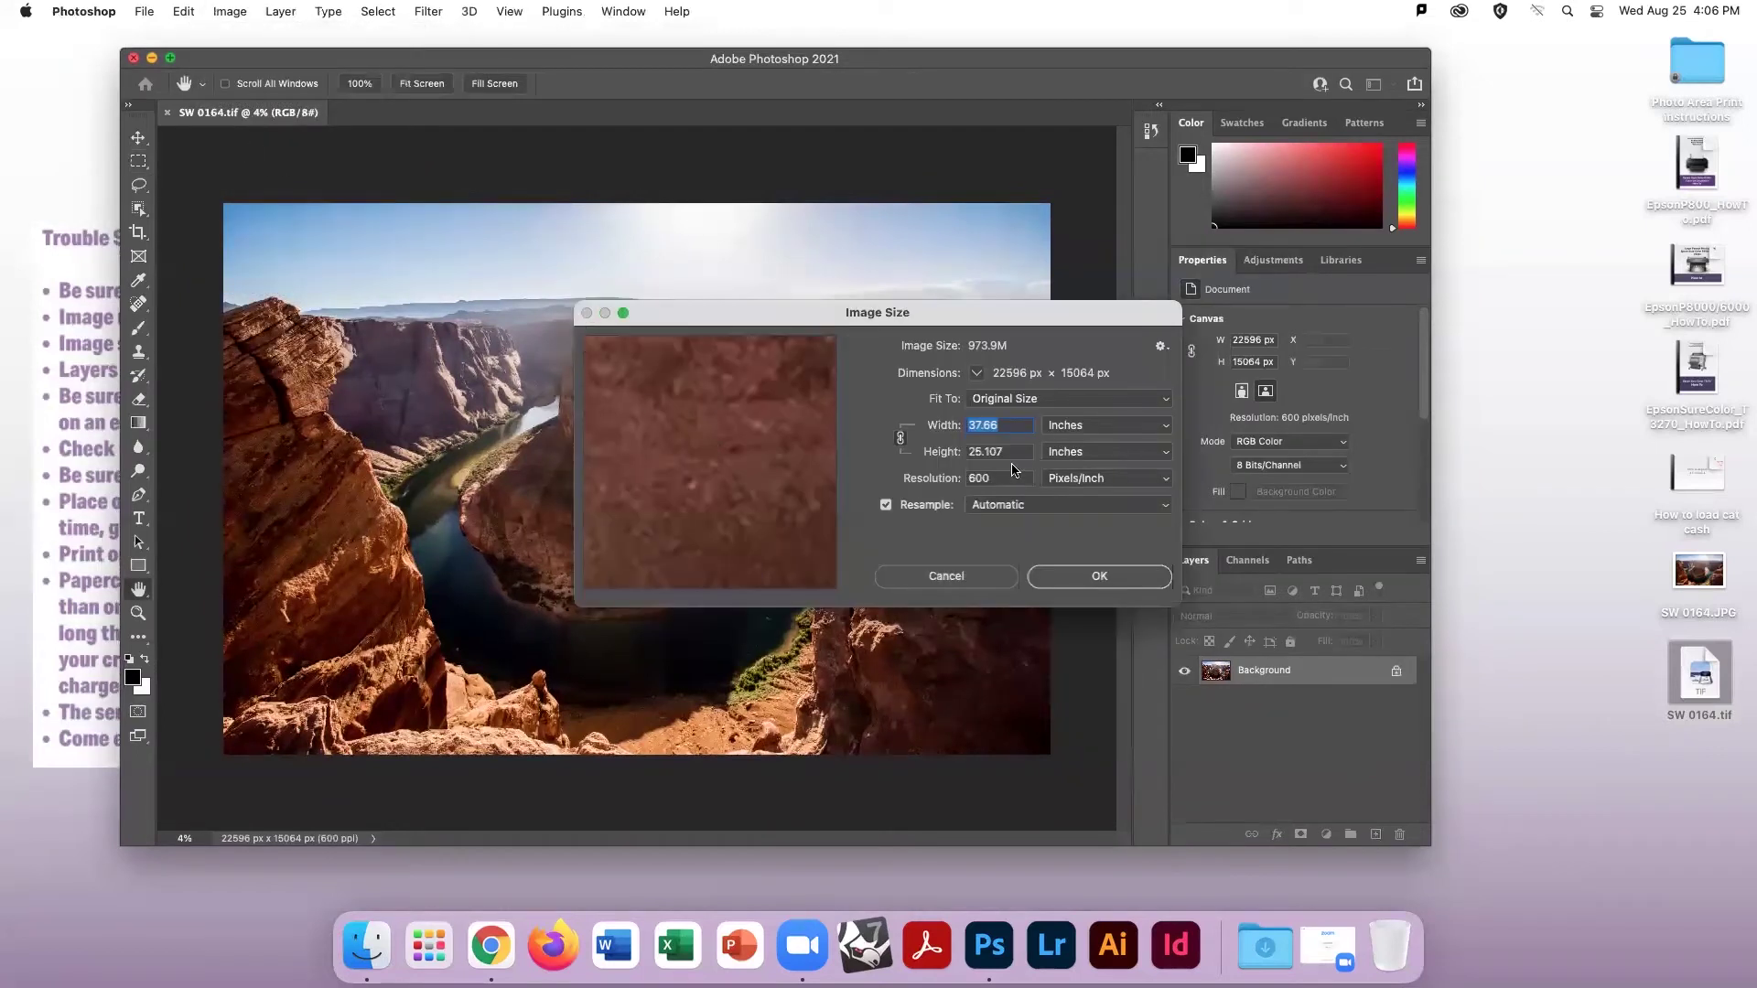
pyautogui.write('11')
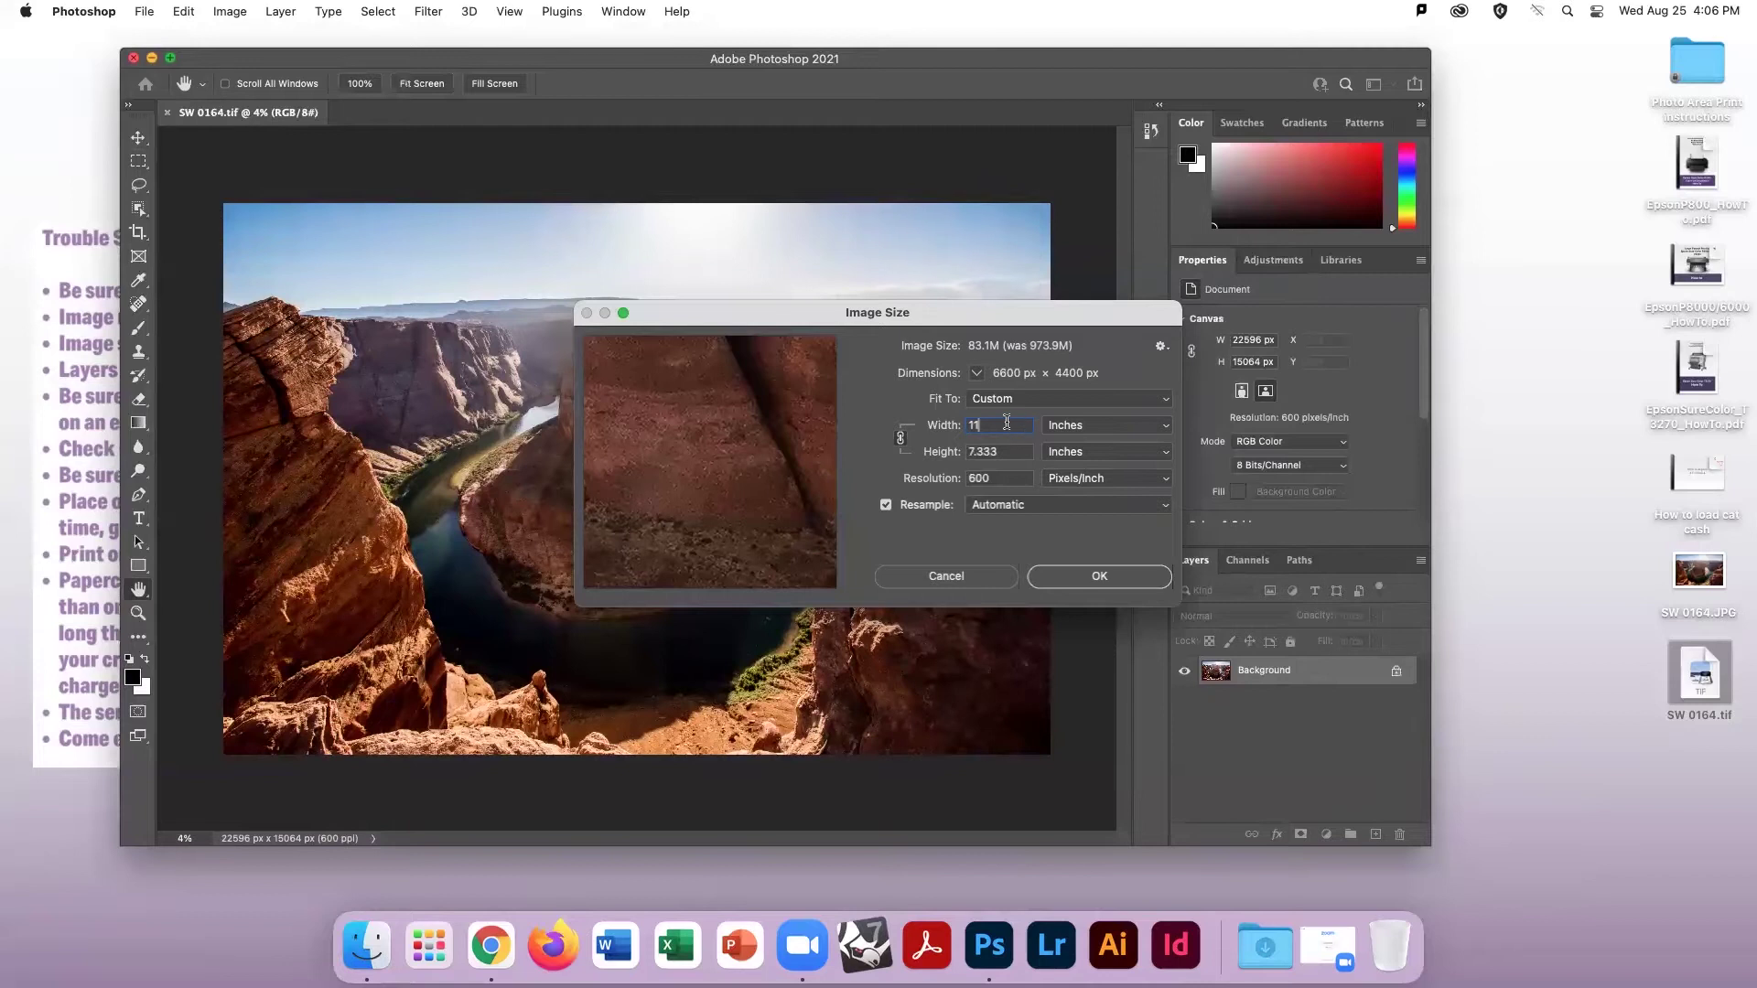
pyautogui.moveTo(1007, 424); pyautogui.dragTo(961, 426)
pyautogui.write('10')
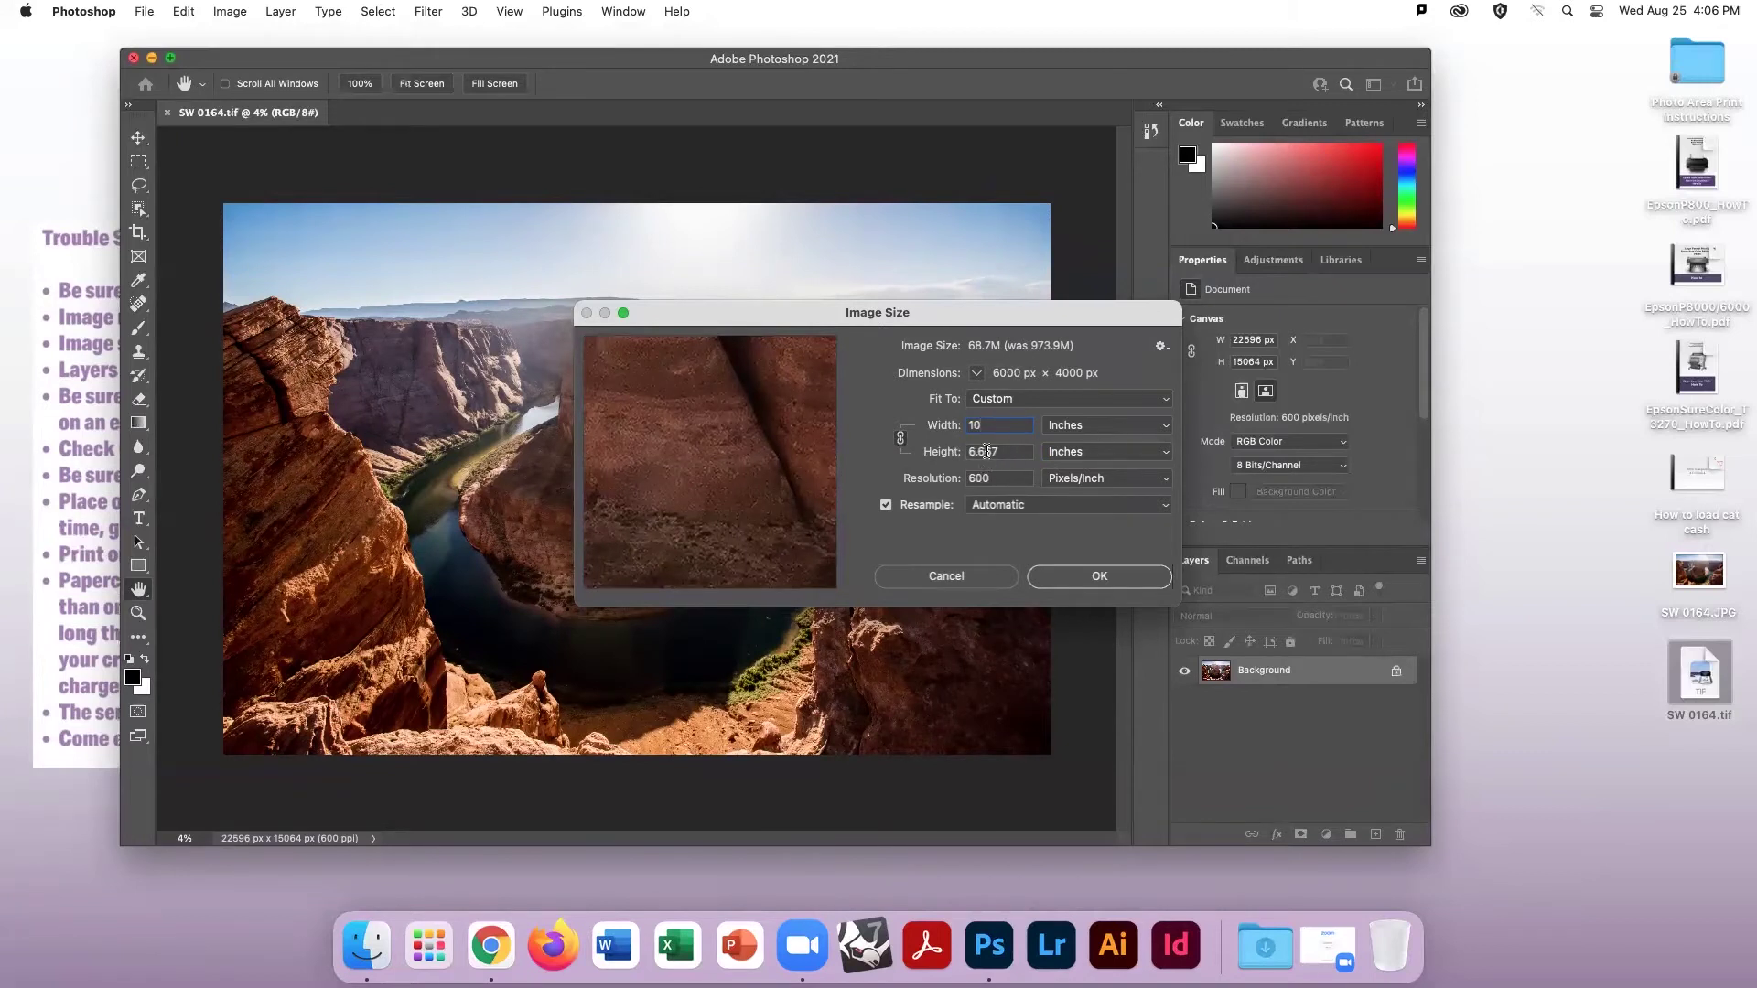
pyautogui.moveTo(996, 475); pyautogui.dragTo(967, 477)
pyautogui.write('30')
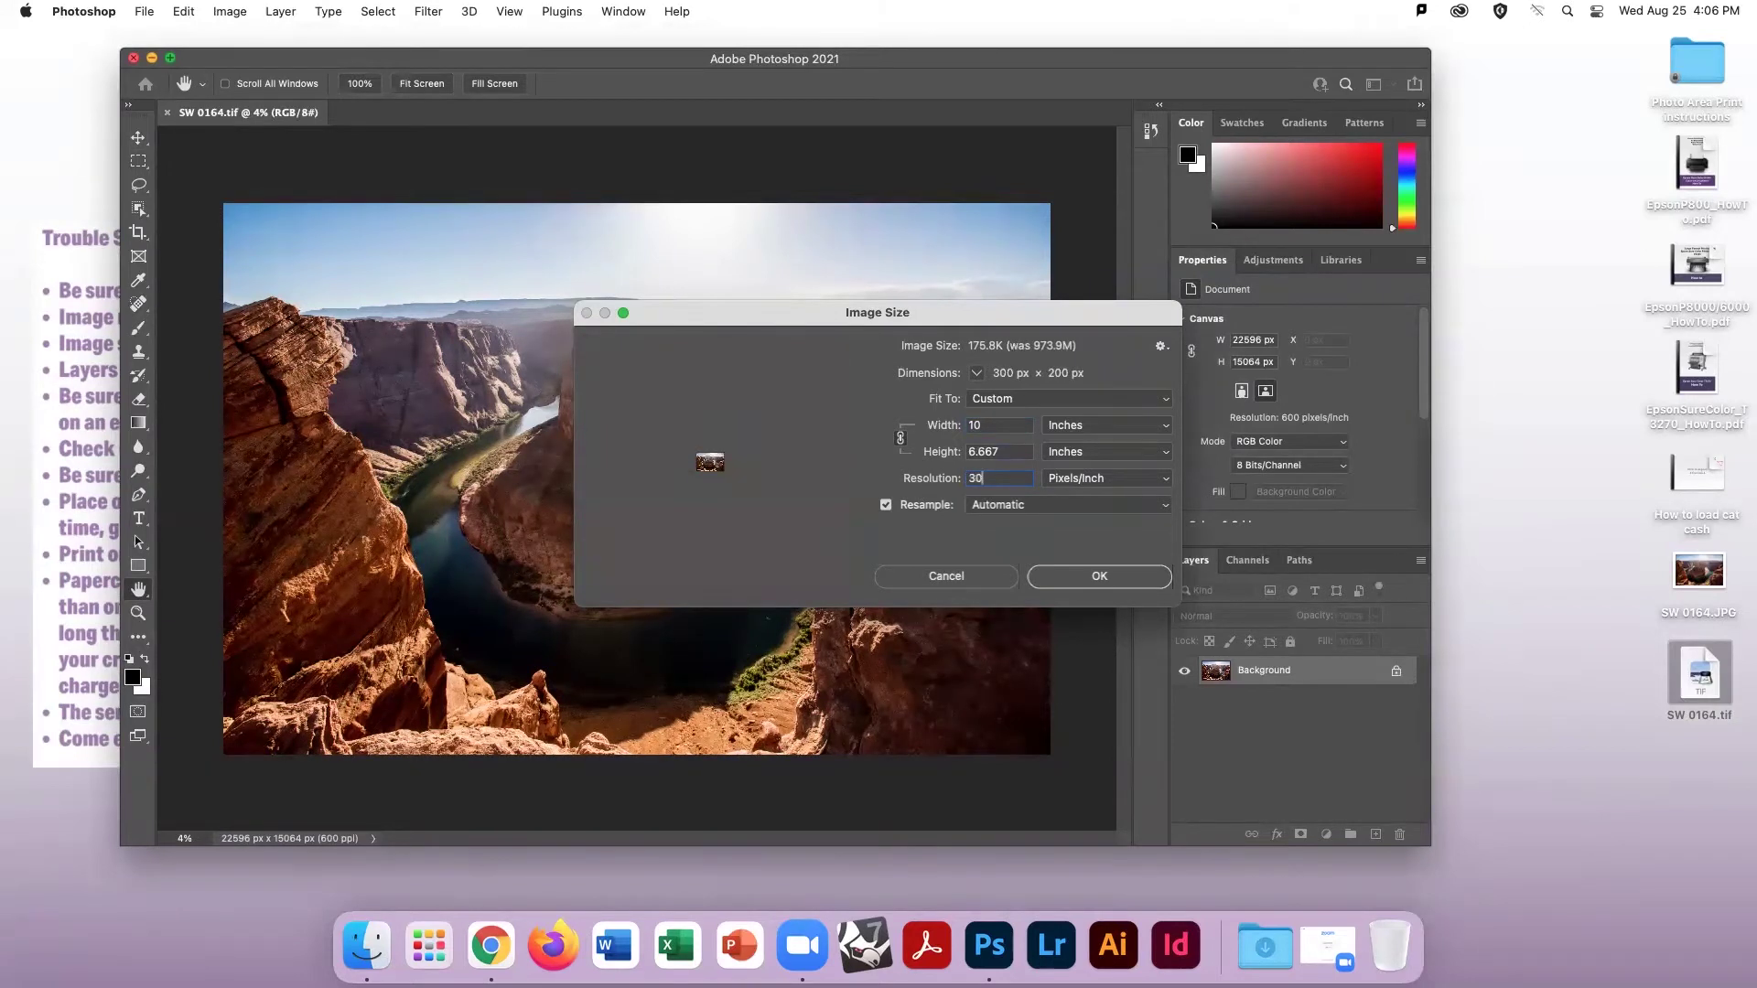
pyautogui.write('0')
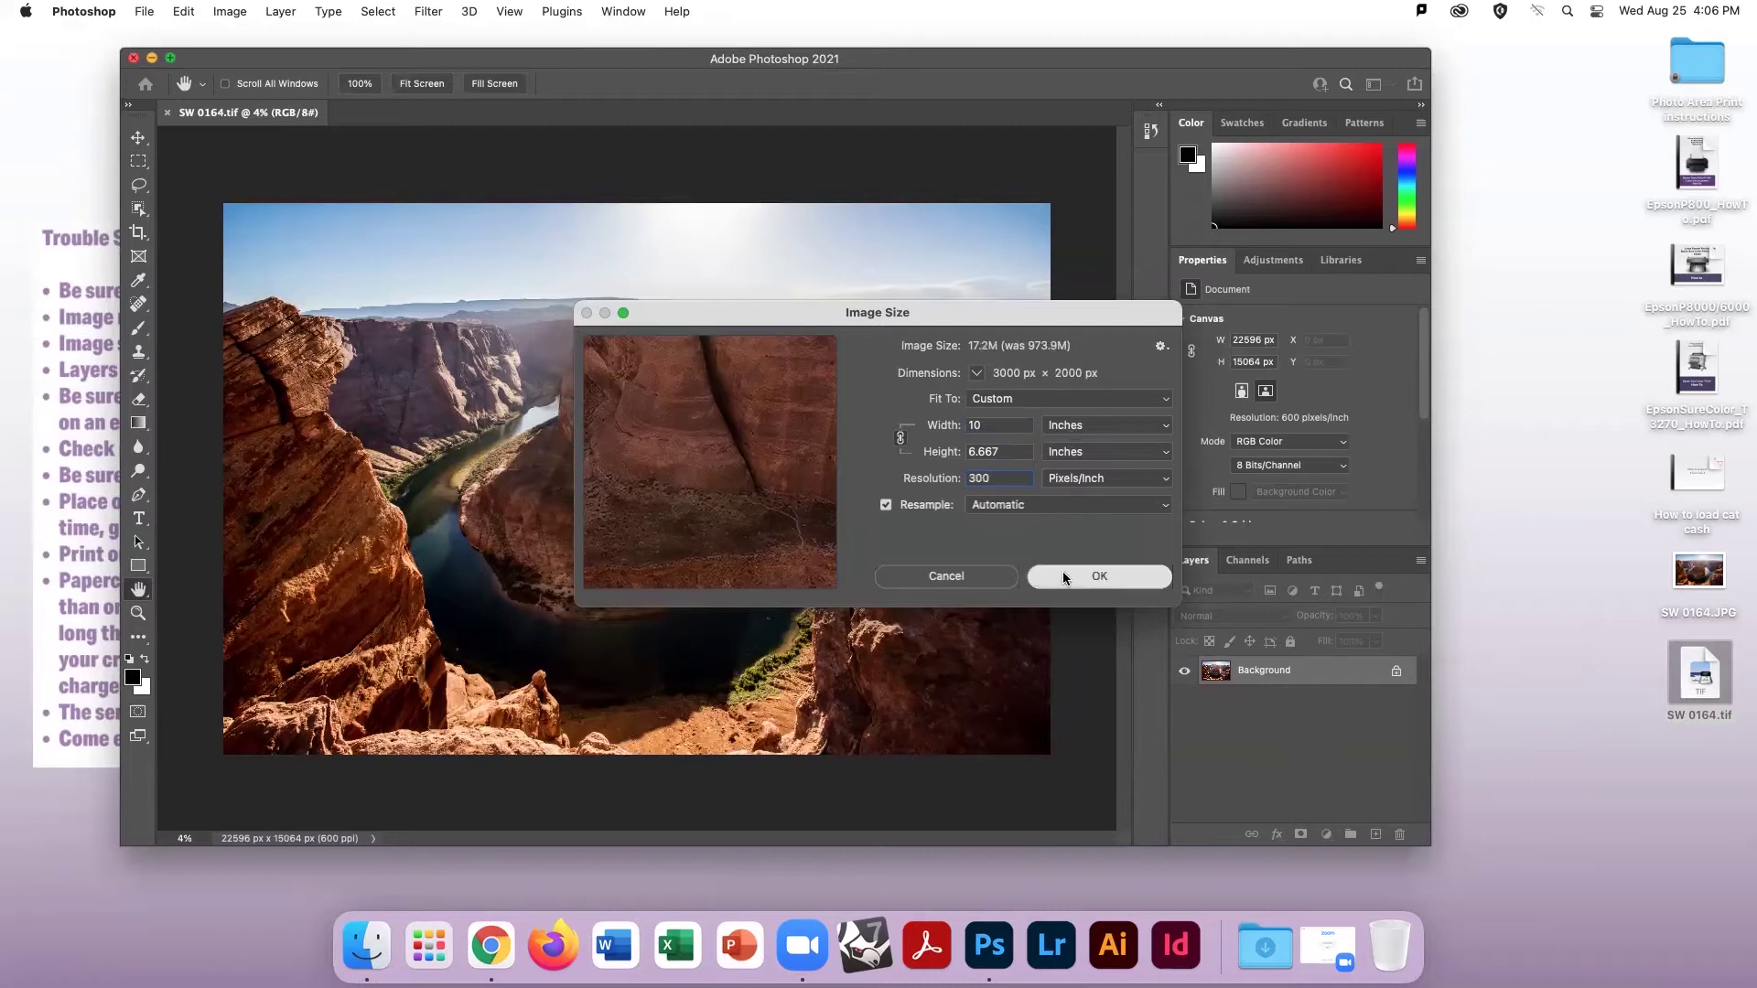
pyautogui.click(1064, 577)
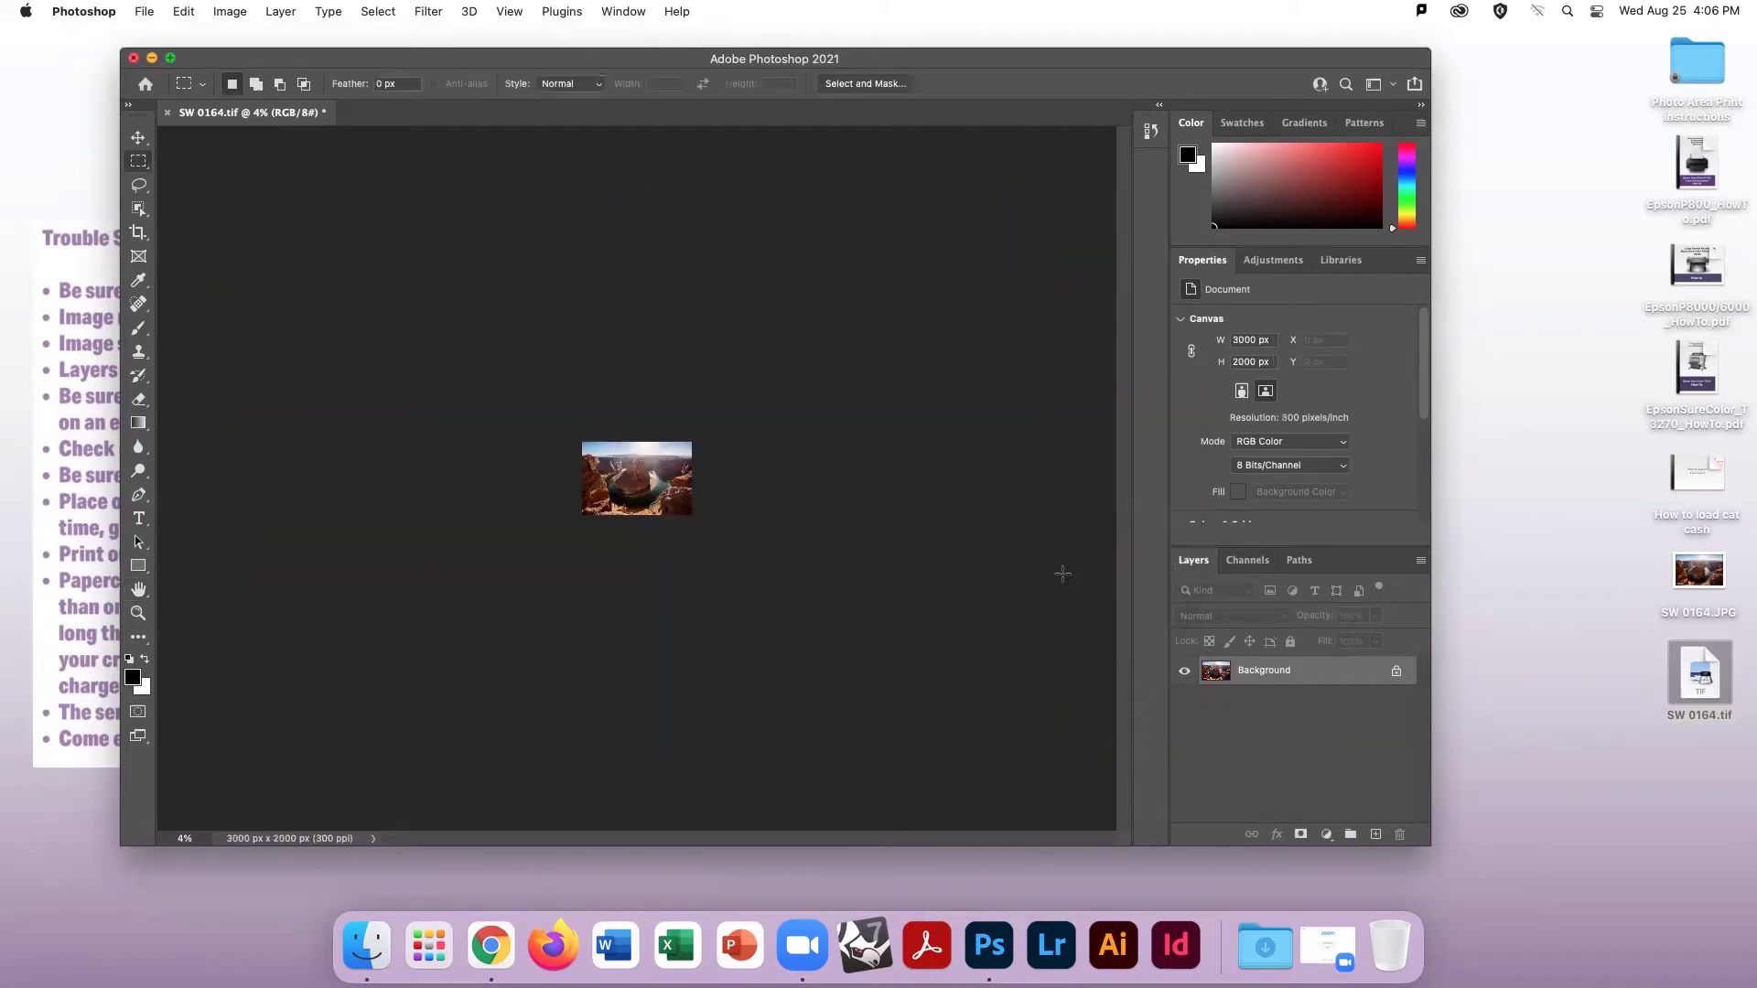
# Step: Fit the photo to the window and add two empty layers
pyautogui.press('super+0')
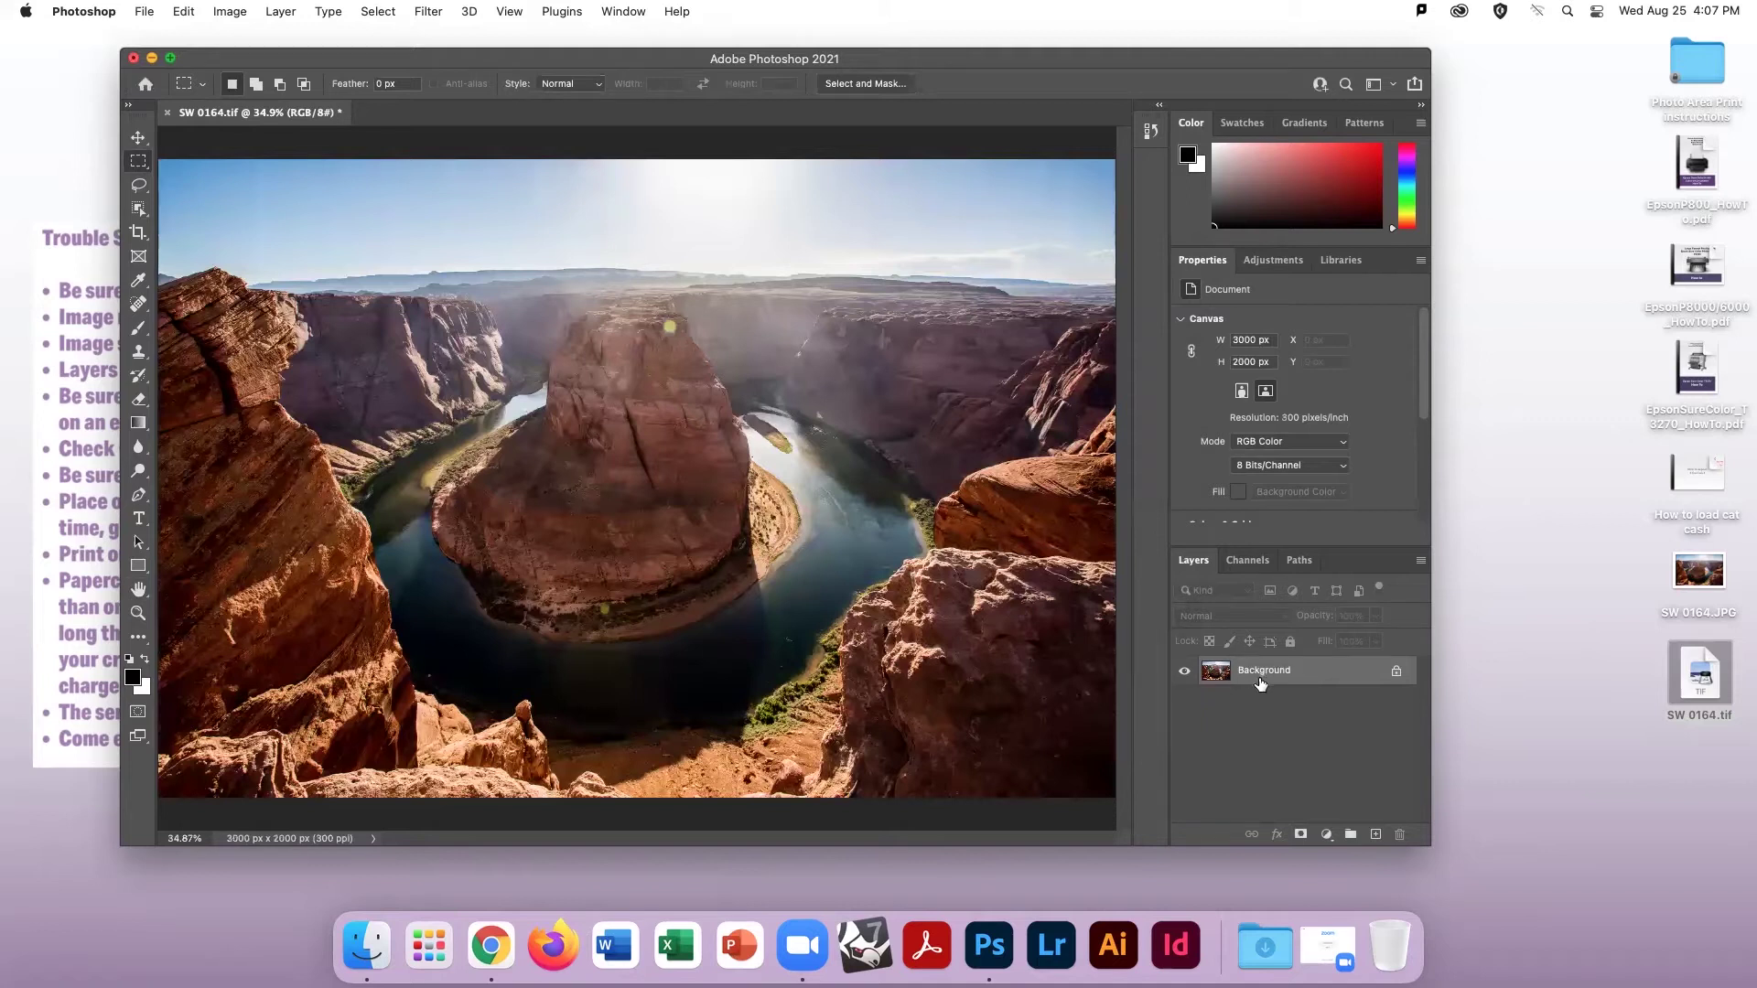
pyautogui.click(1375, 836)
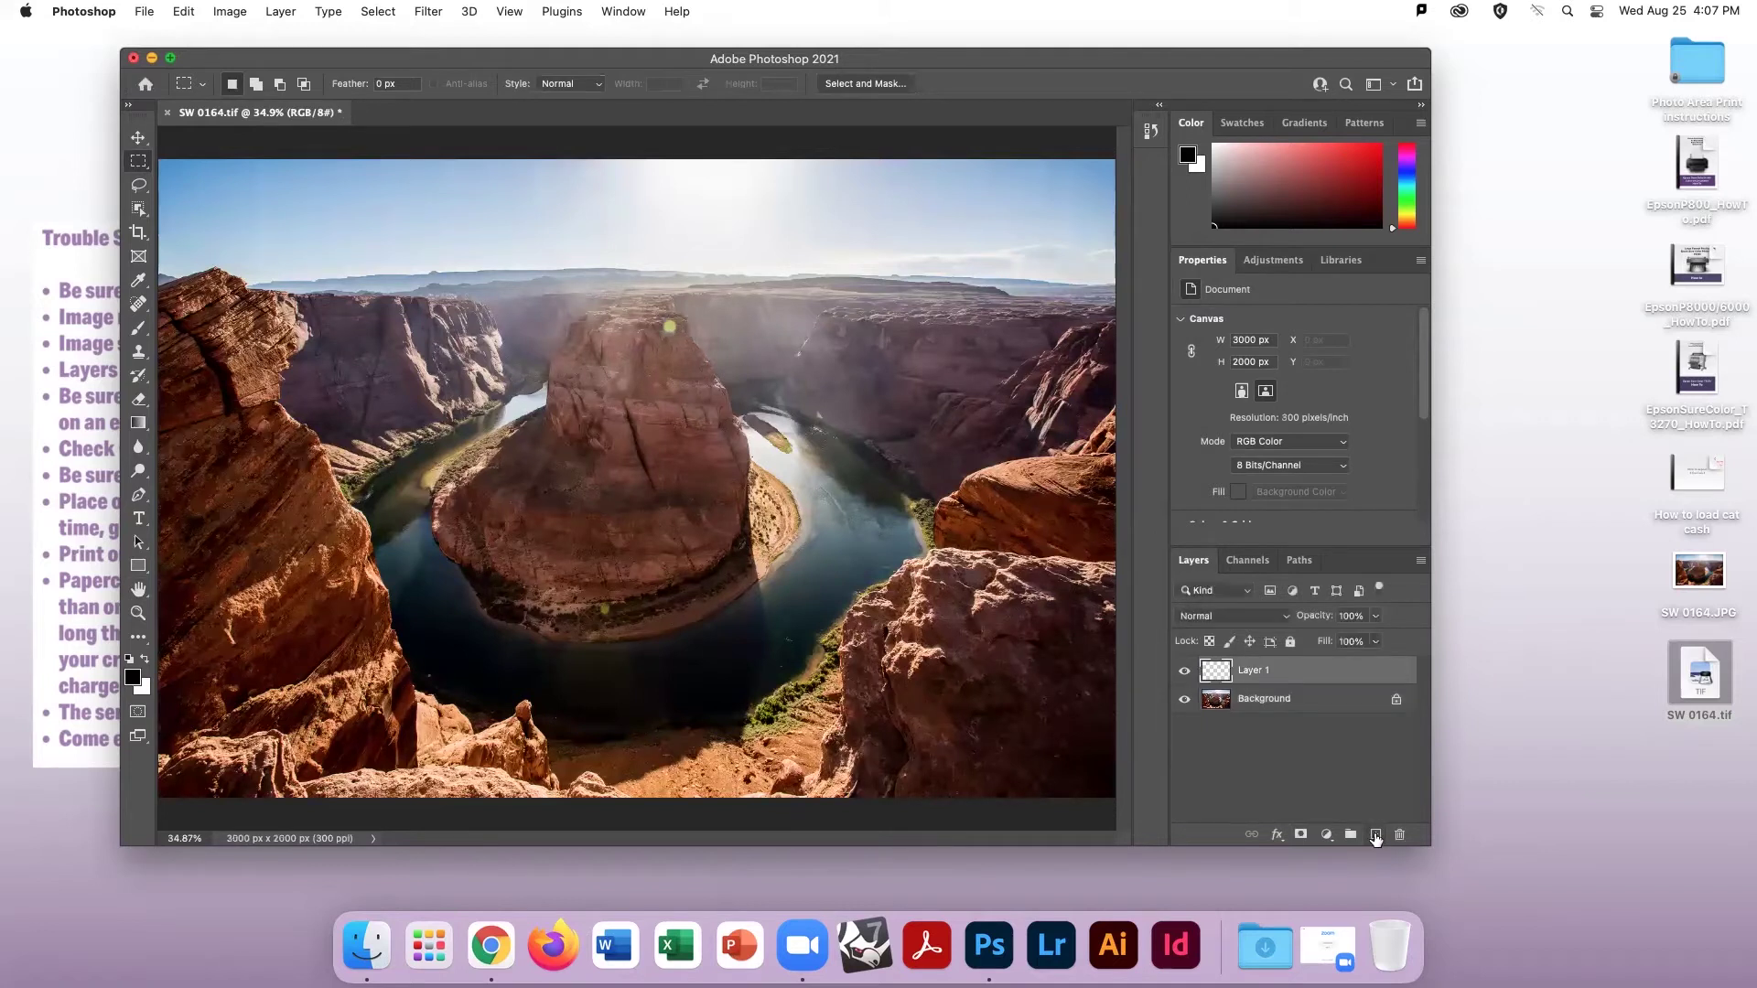
pyautogui.click(1375, 837)
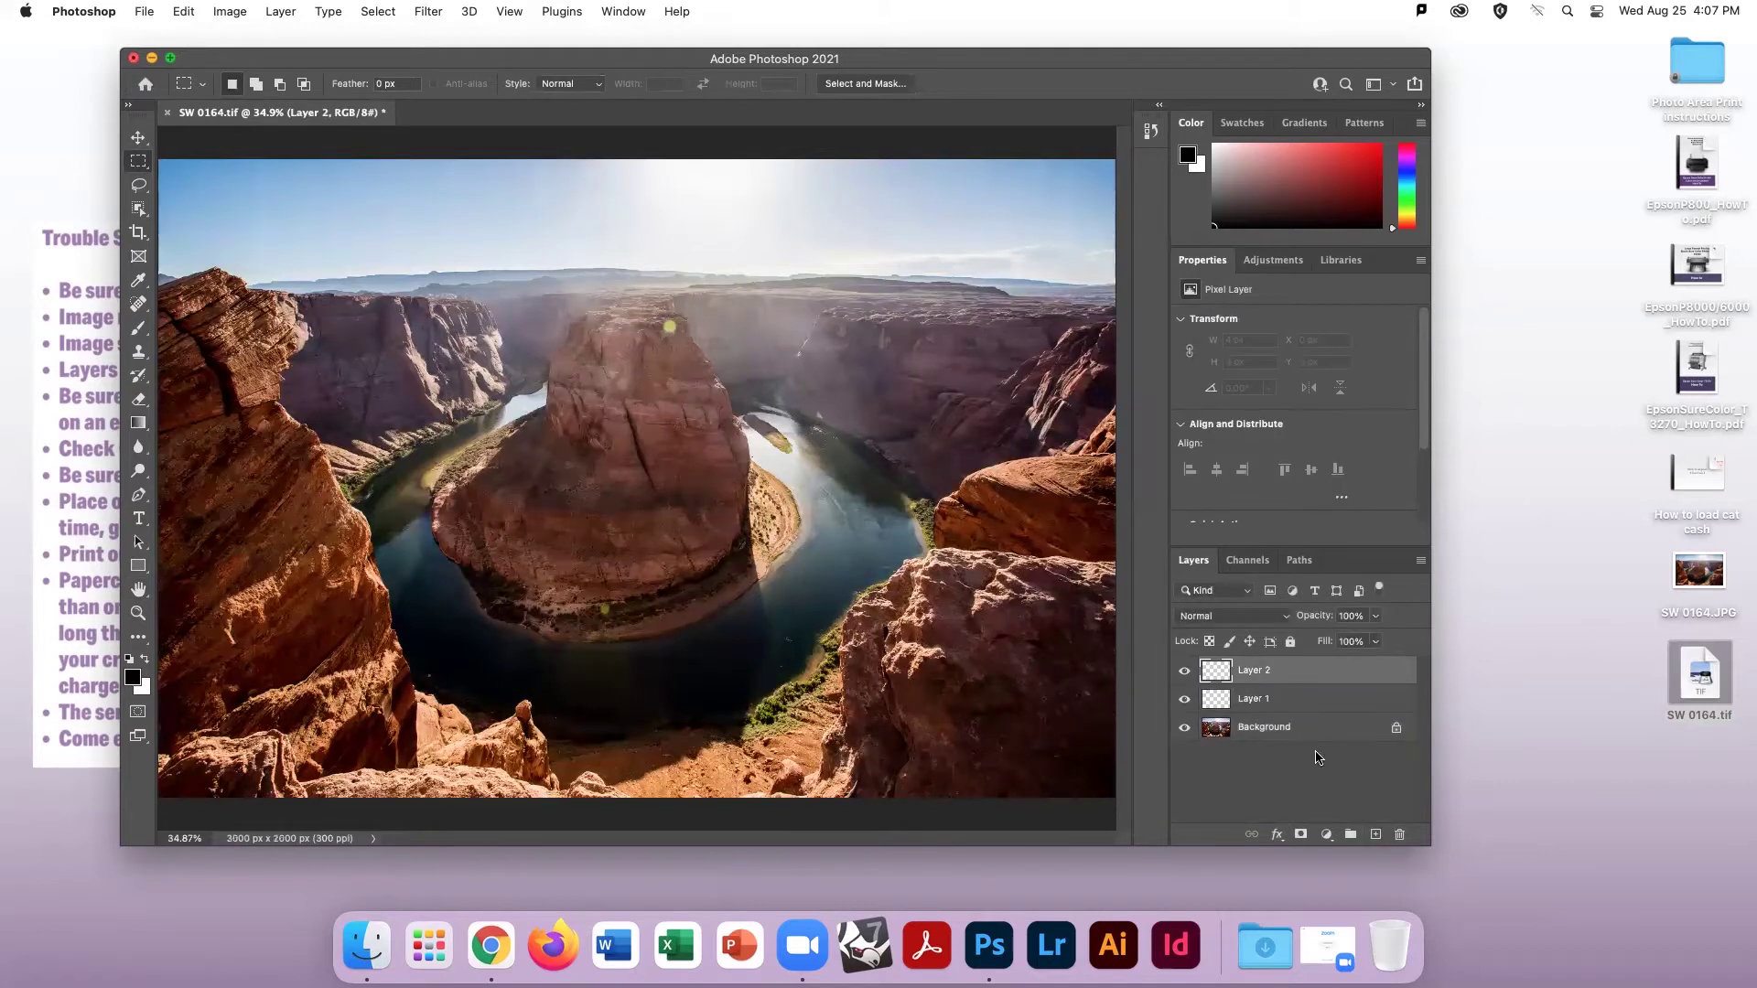
# Step: Select the Background layer and look for the Flatten Image command
pyautogui.click(1281, 726)
pyautogui.click(1421, 560)
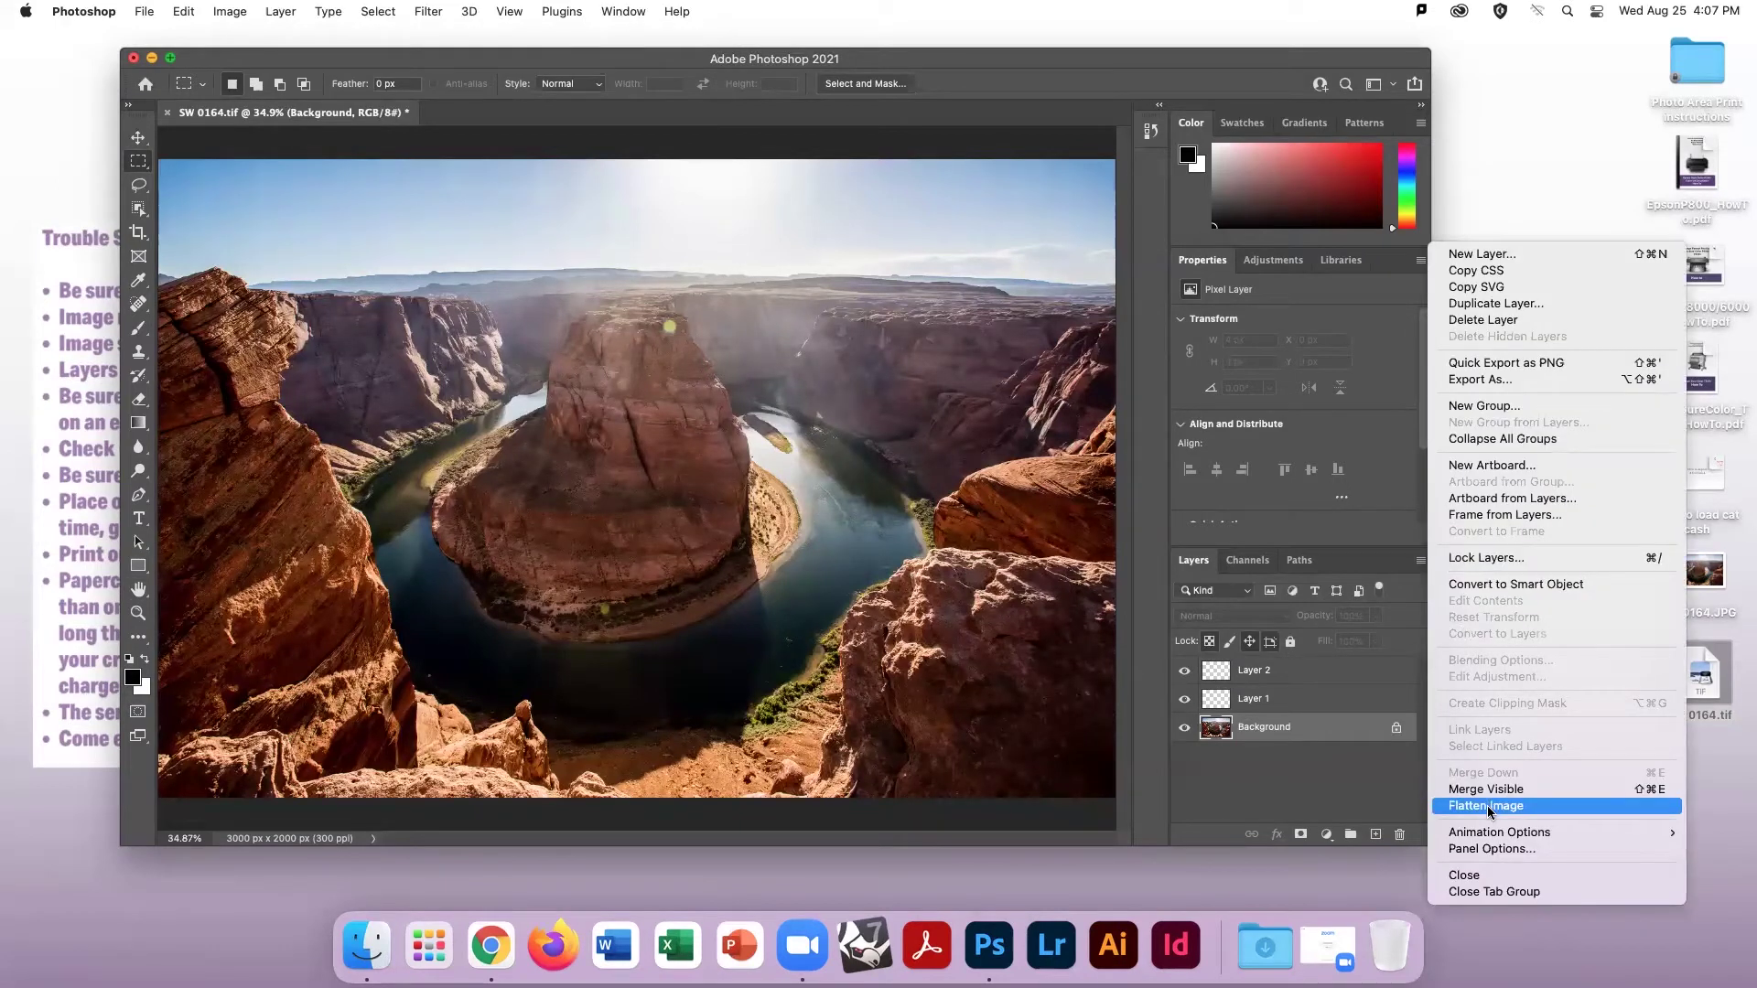
pyautogui.click(1315, 794)
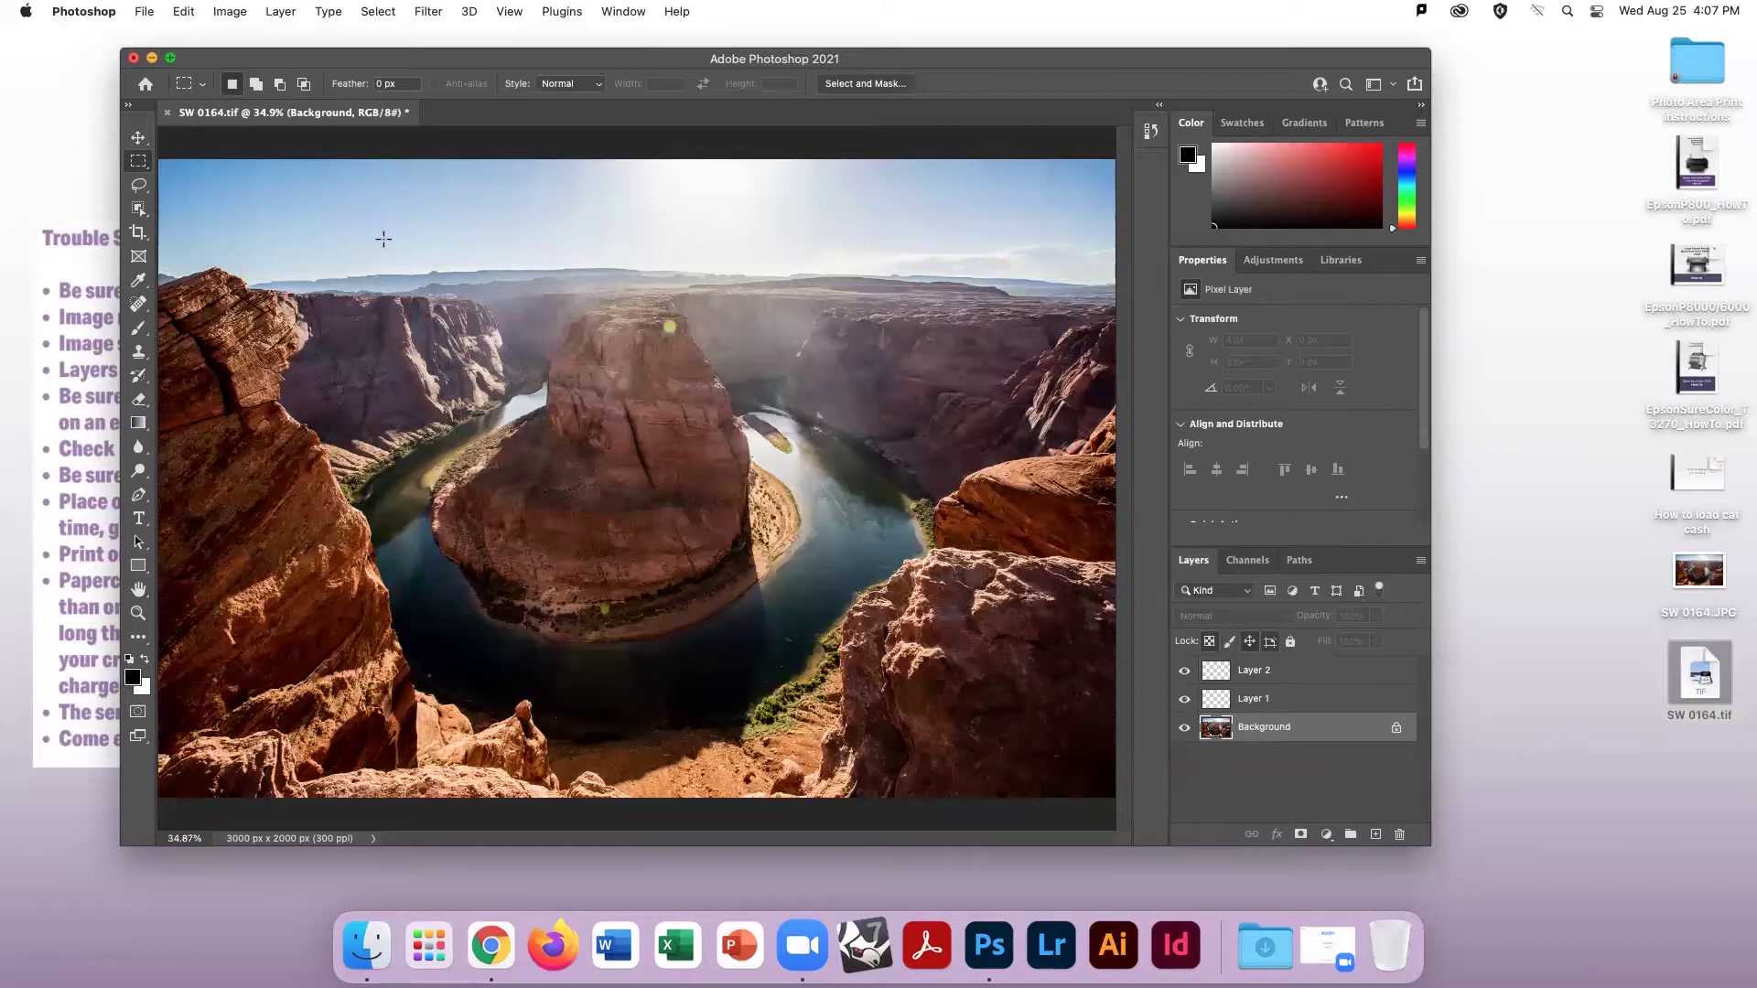
pyautogui.click(274, 12)
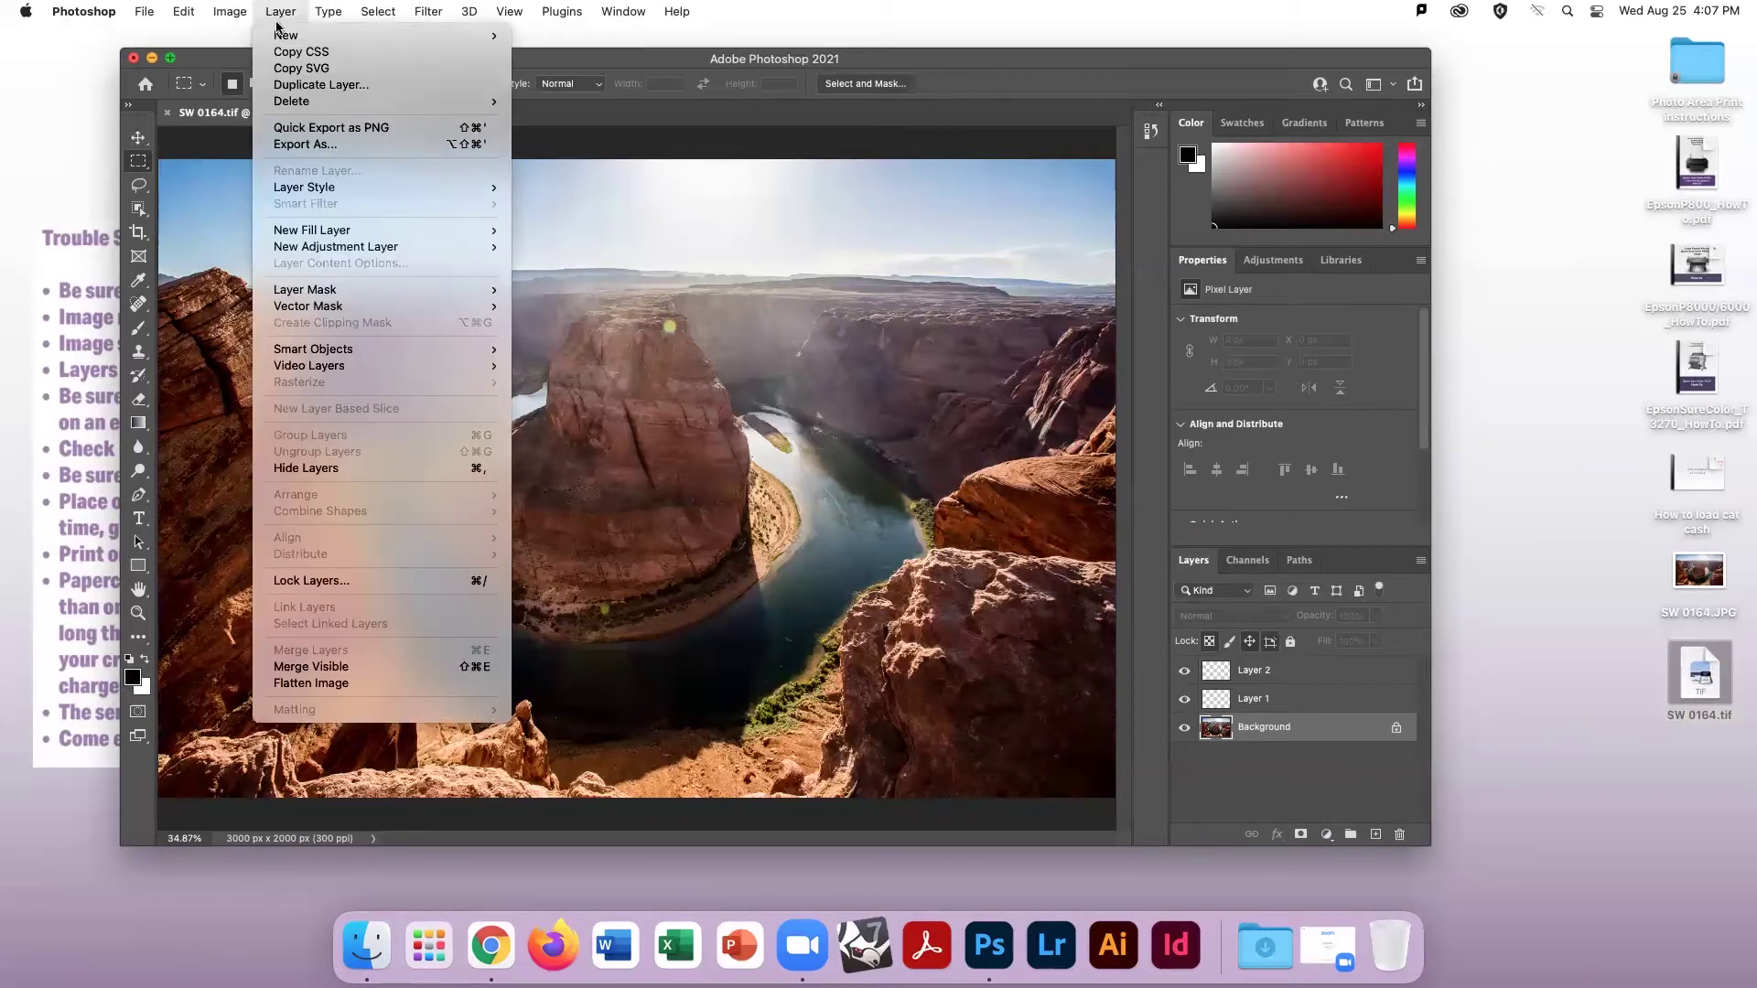
# Step: Flatten the image, then open Print and choose the ART-W120-P800-01 printer
pyautogui.click(358, 692)
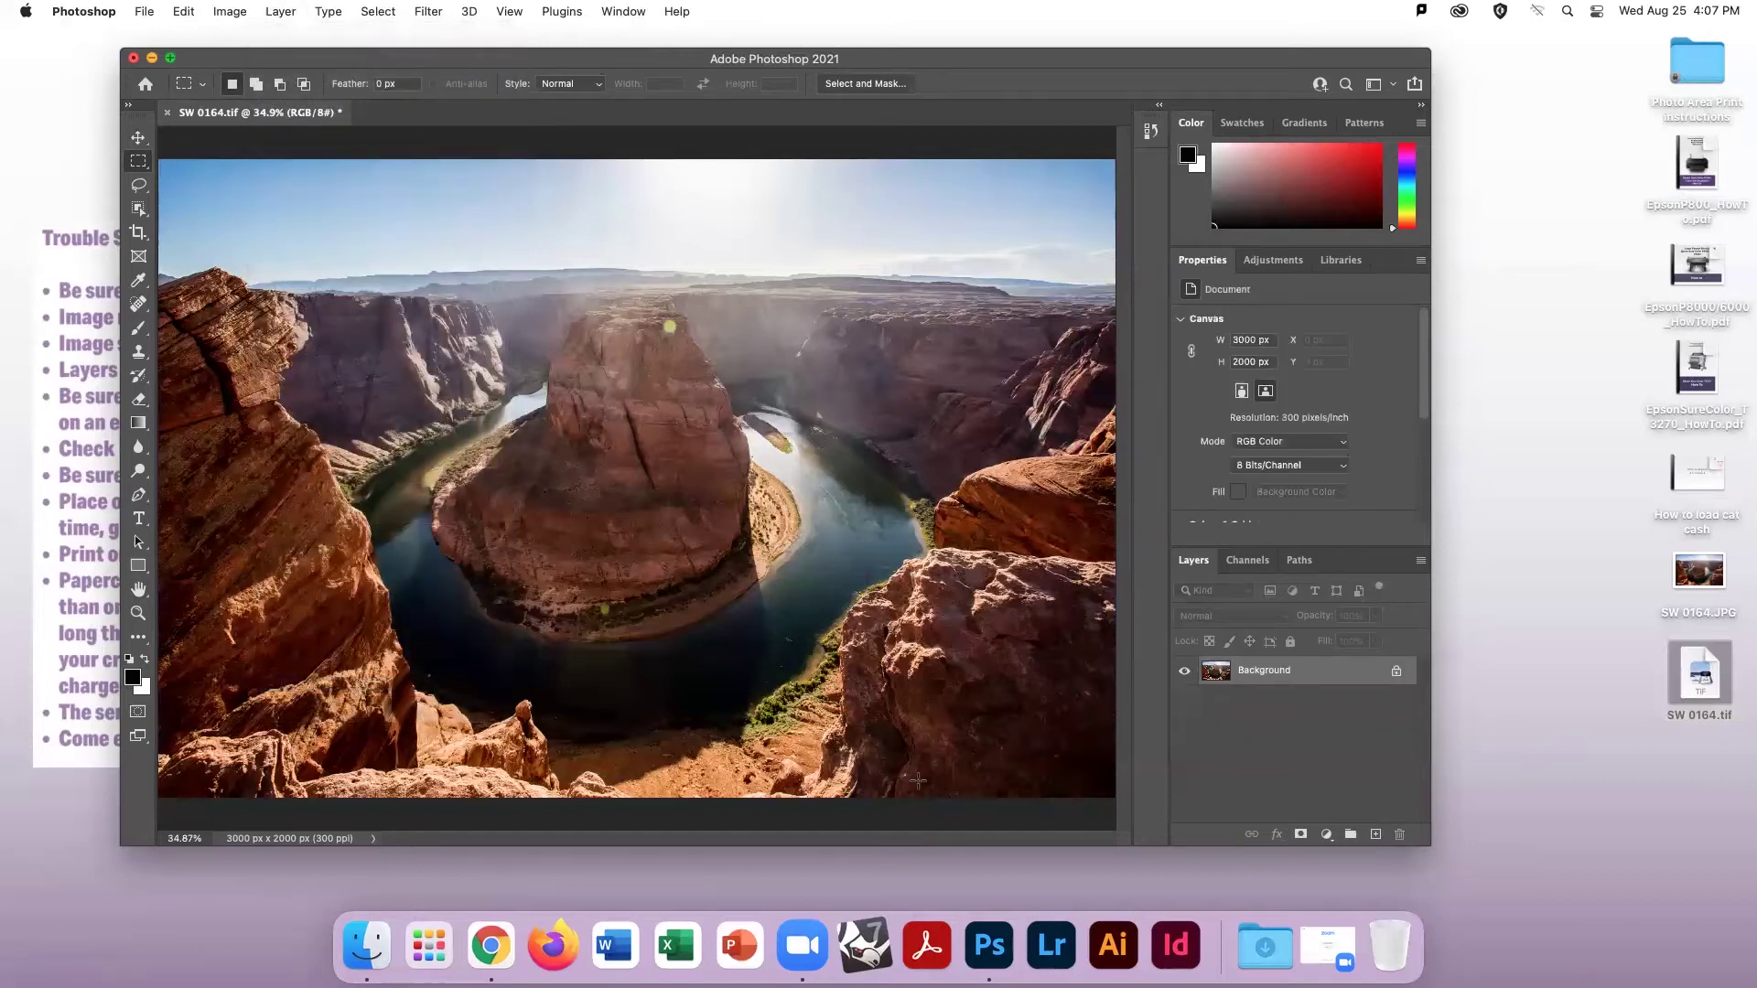
pyautogui.click(144, 12)
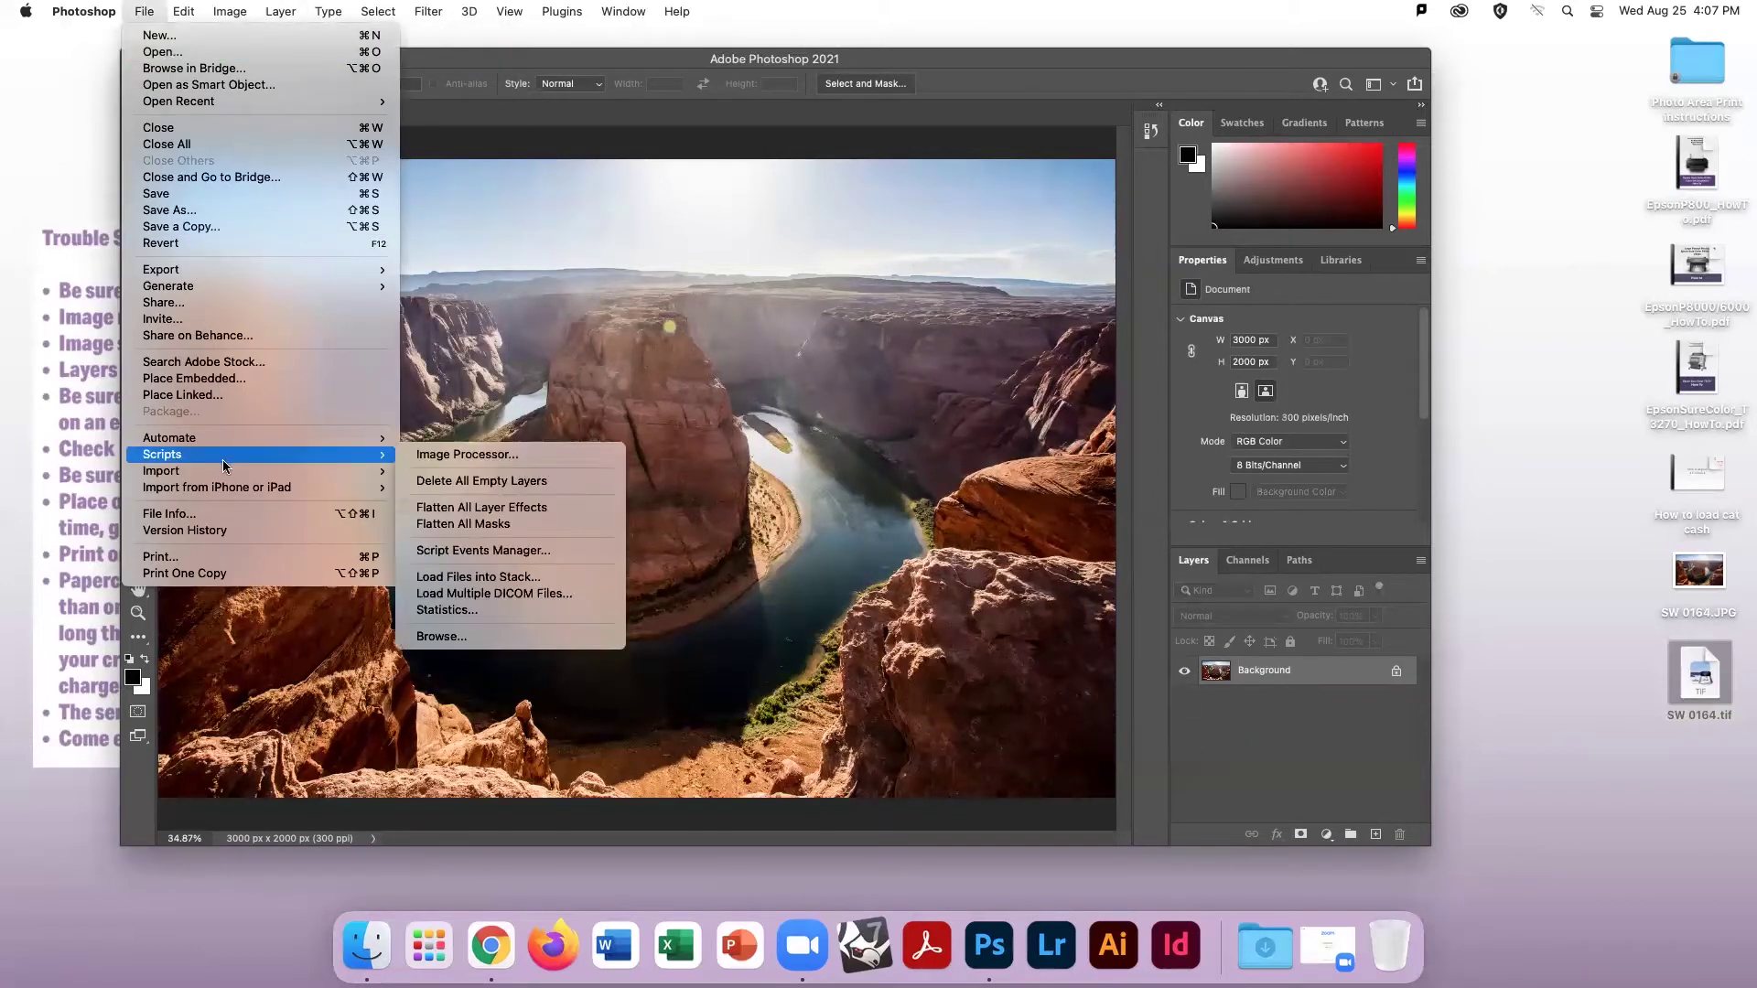
pyautogui.click(227, 559)
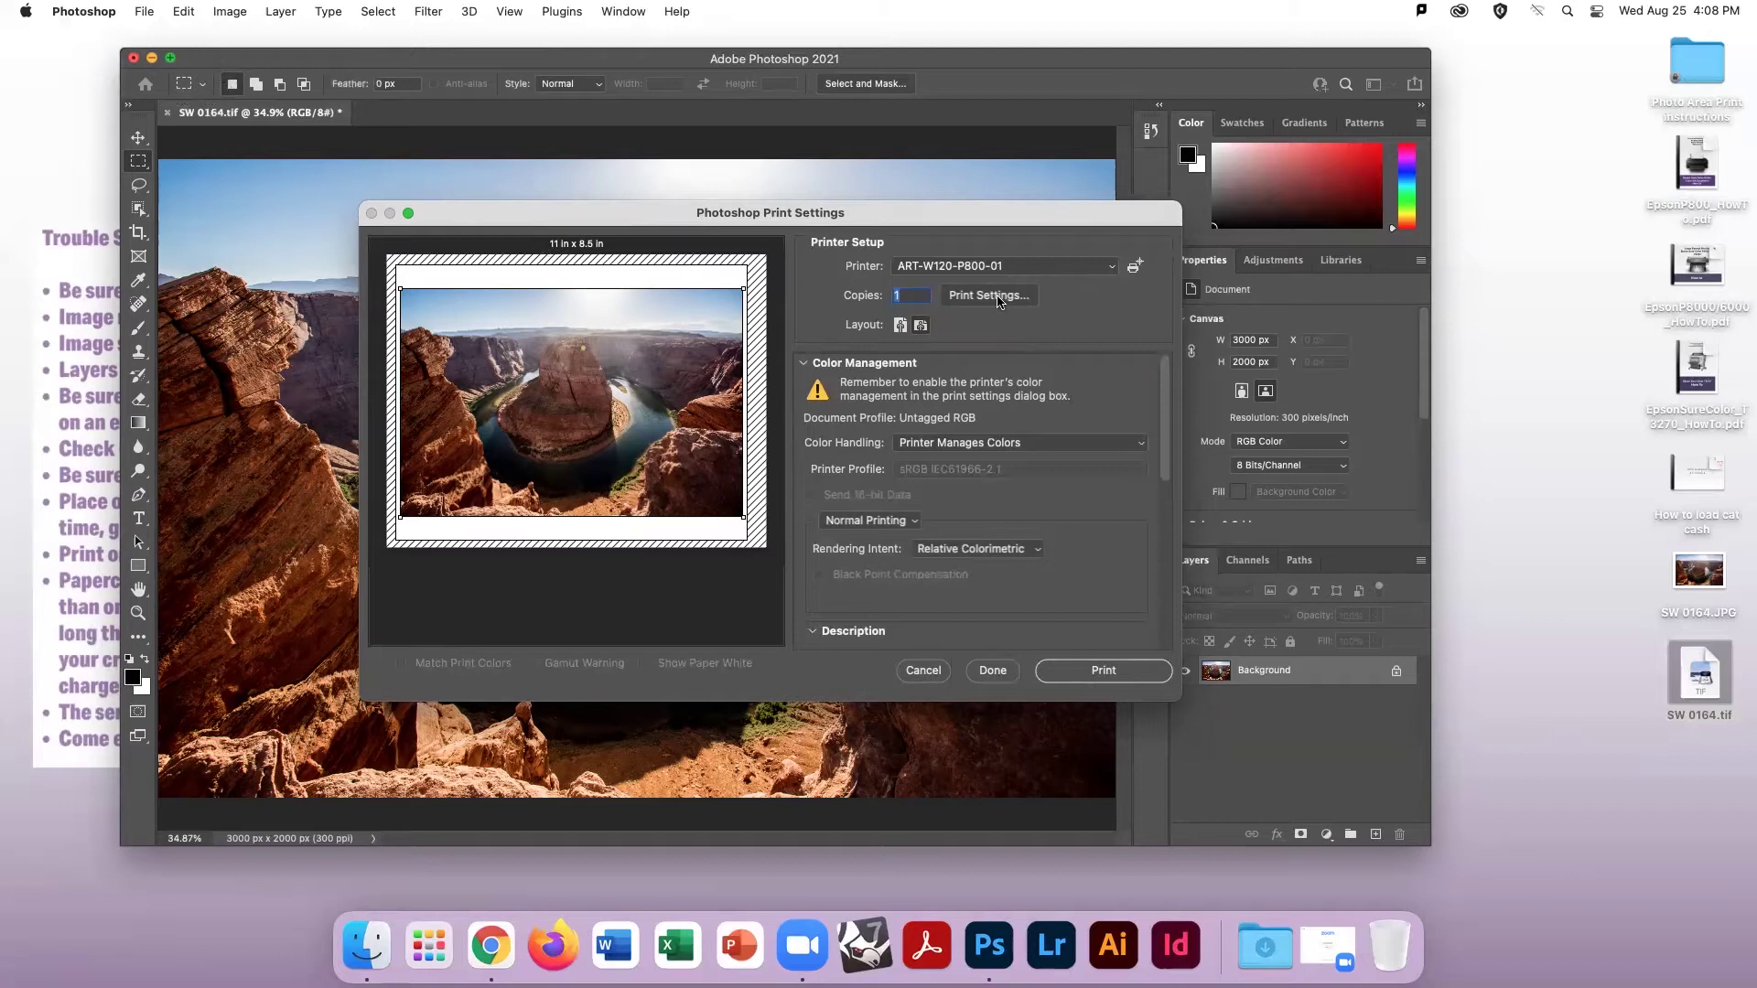
pyautogui.click(995, 270)
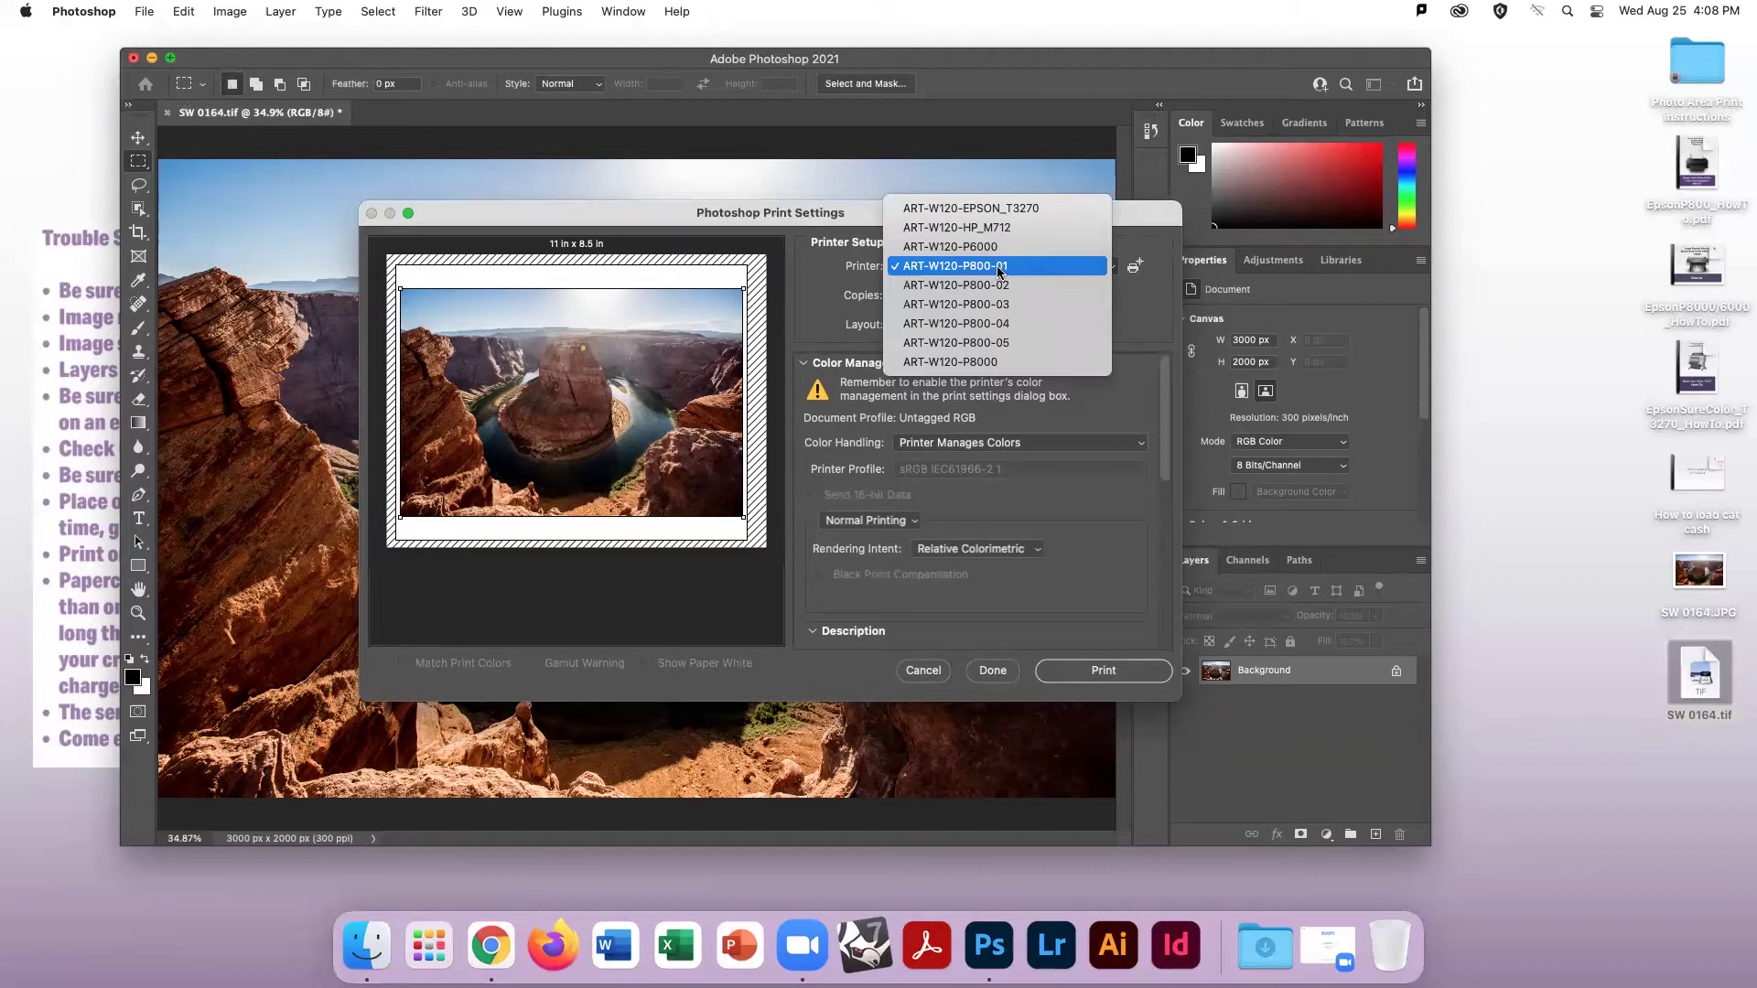
pyautogui.click(999, 266)
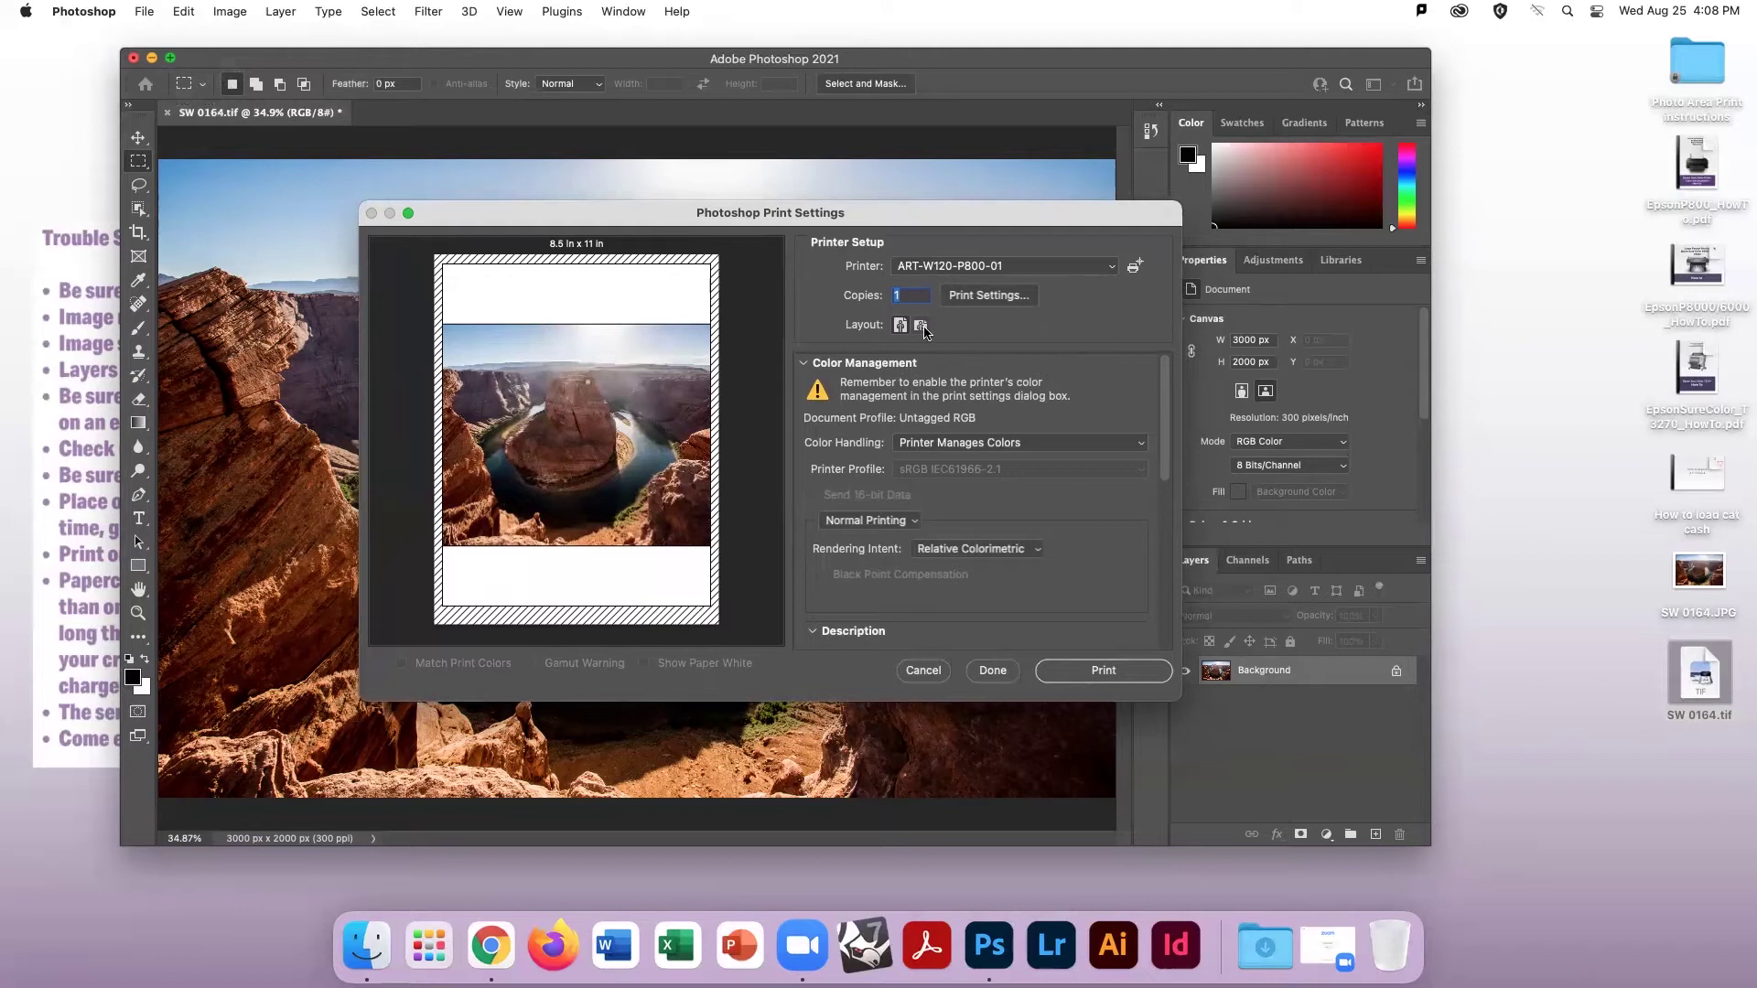
# Step: Switch to landscape, expand the printer's Print Settings details, and view the US Letter paper sizes
pyautogui.click(920, 327)
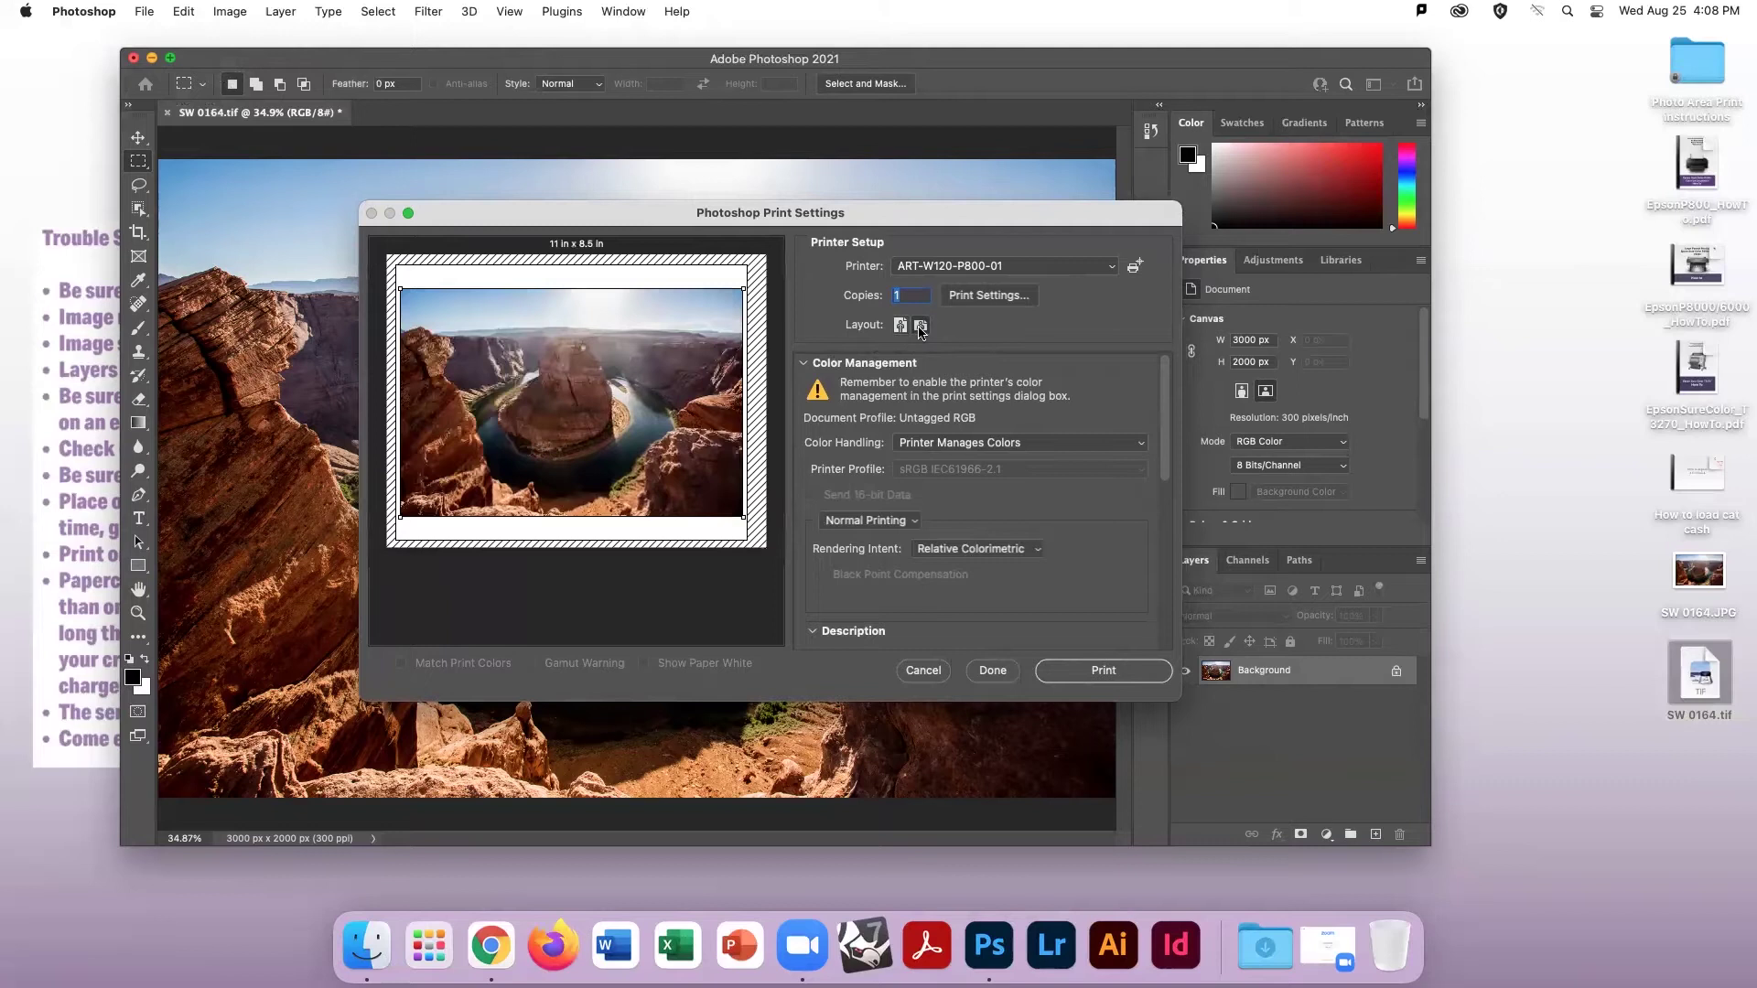
pyautogui.click(972, 302)
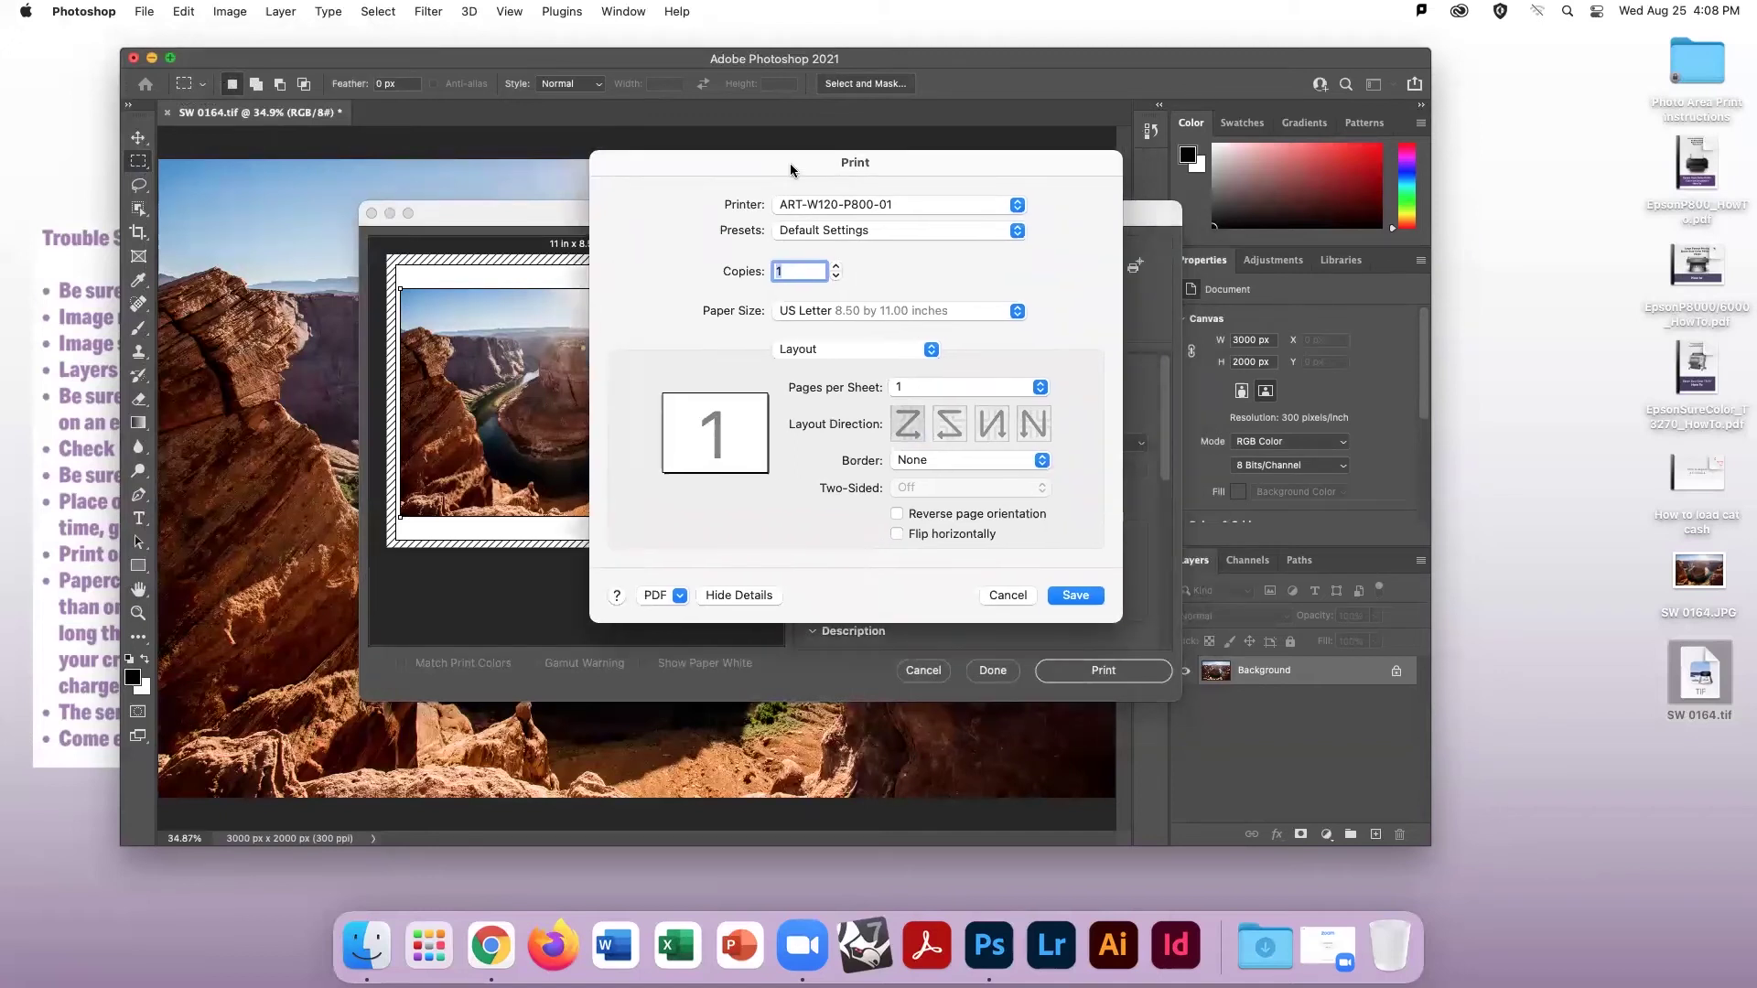
pyautogui.click(757, 595)
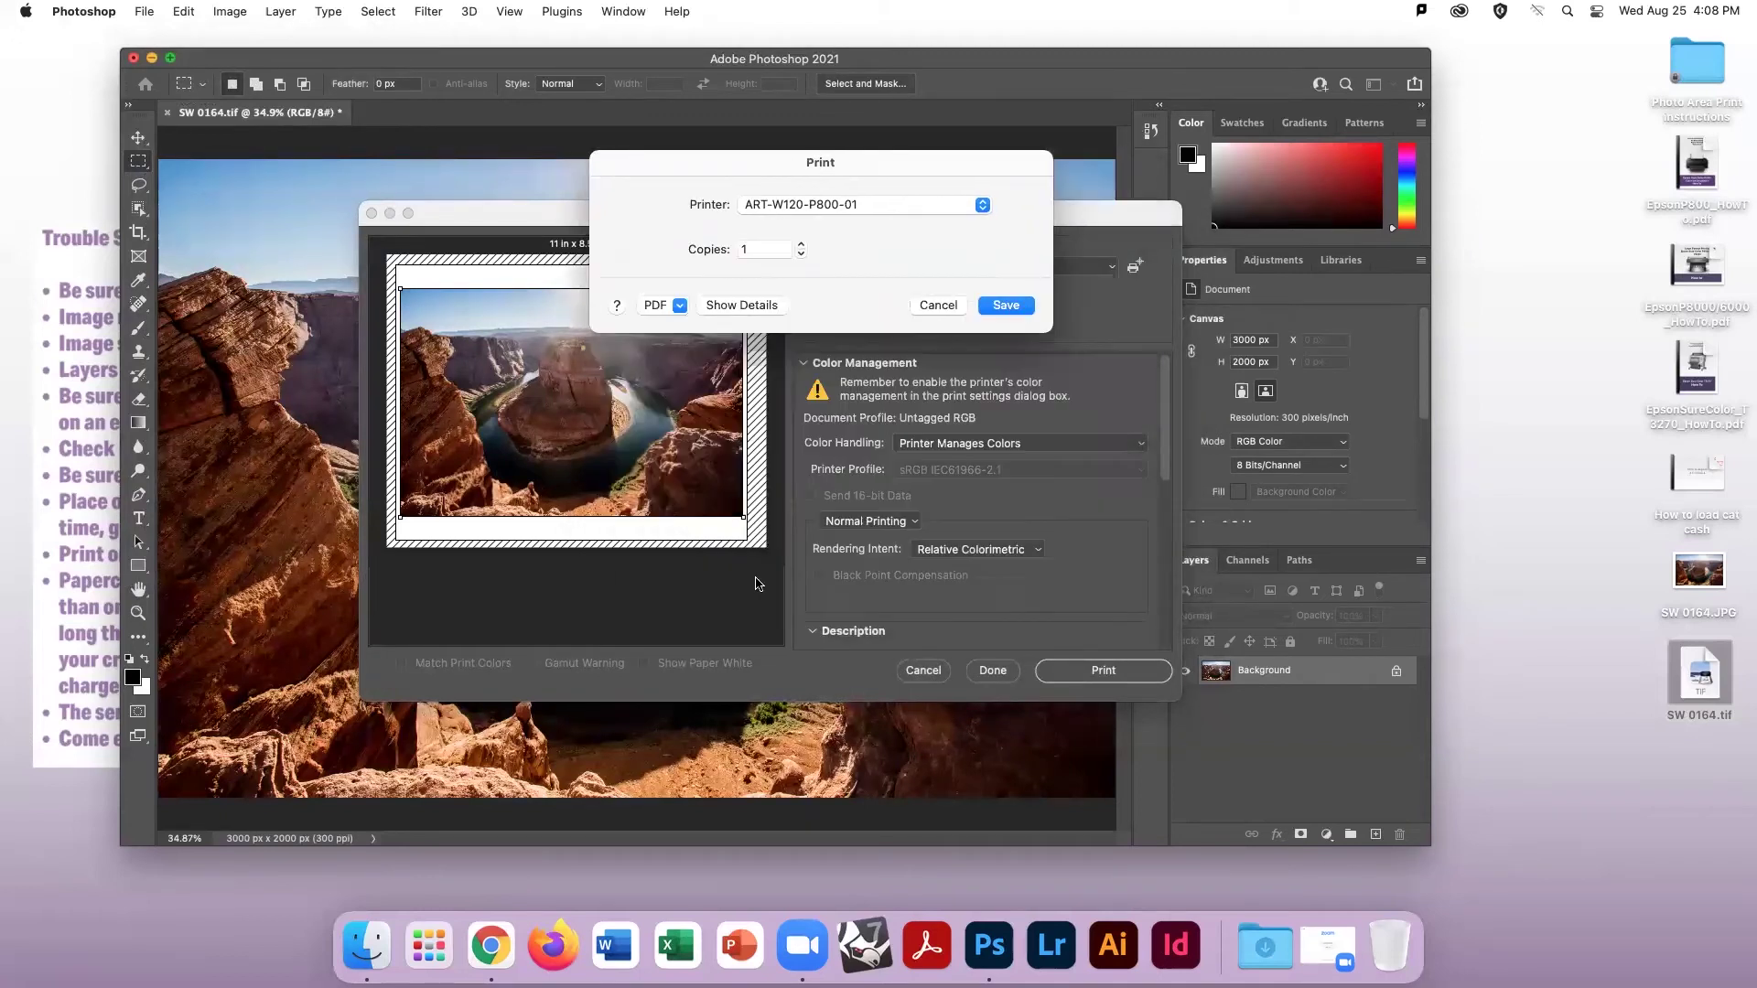
pyautogui.click(749, 307)
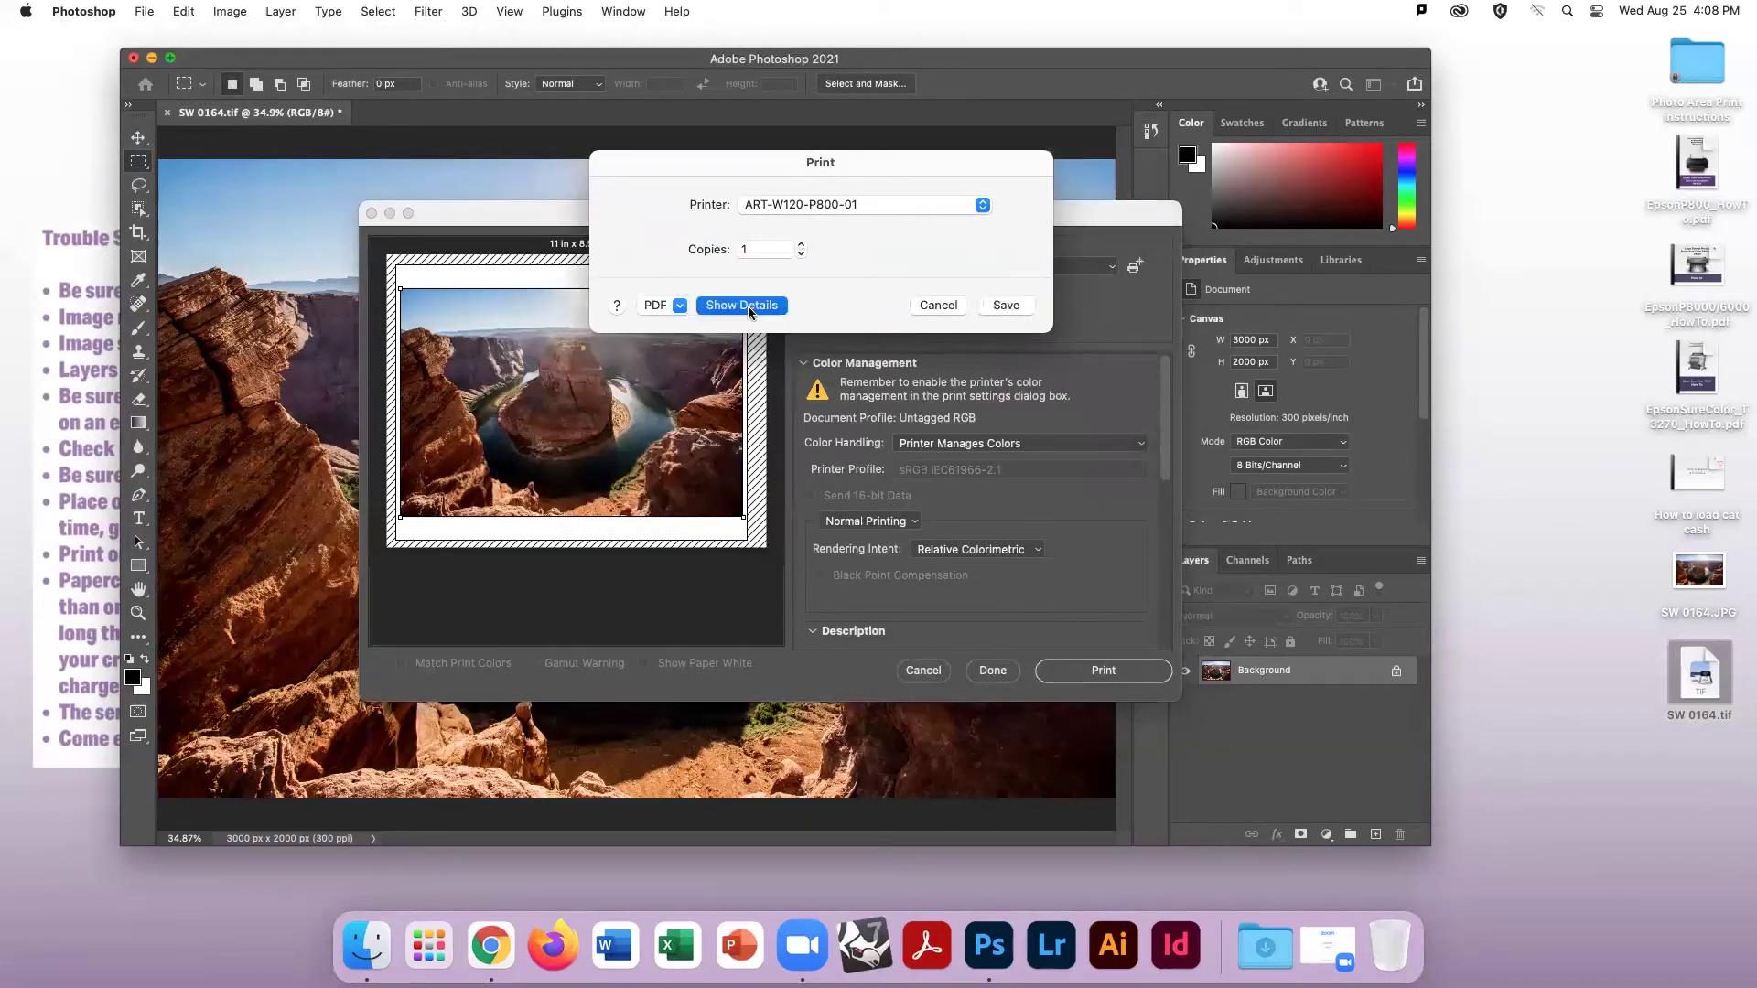
pyautogui.click(745, 596)
pyautogui.click(735, 308)
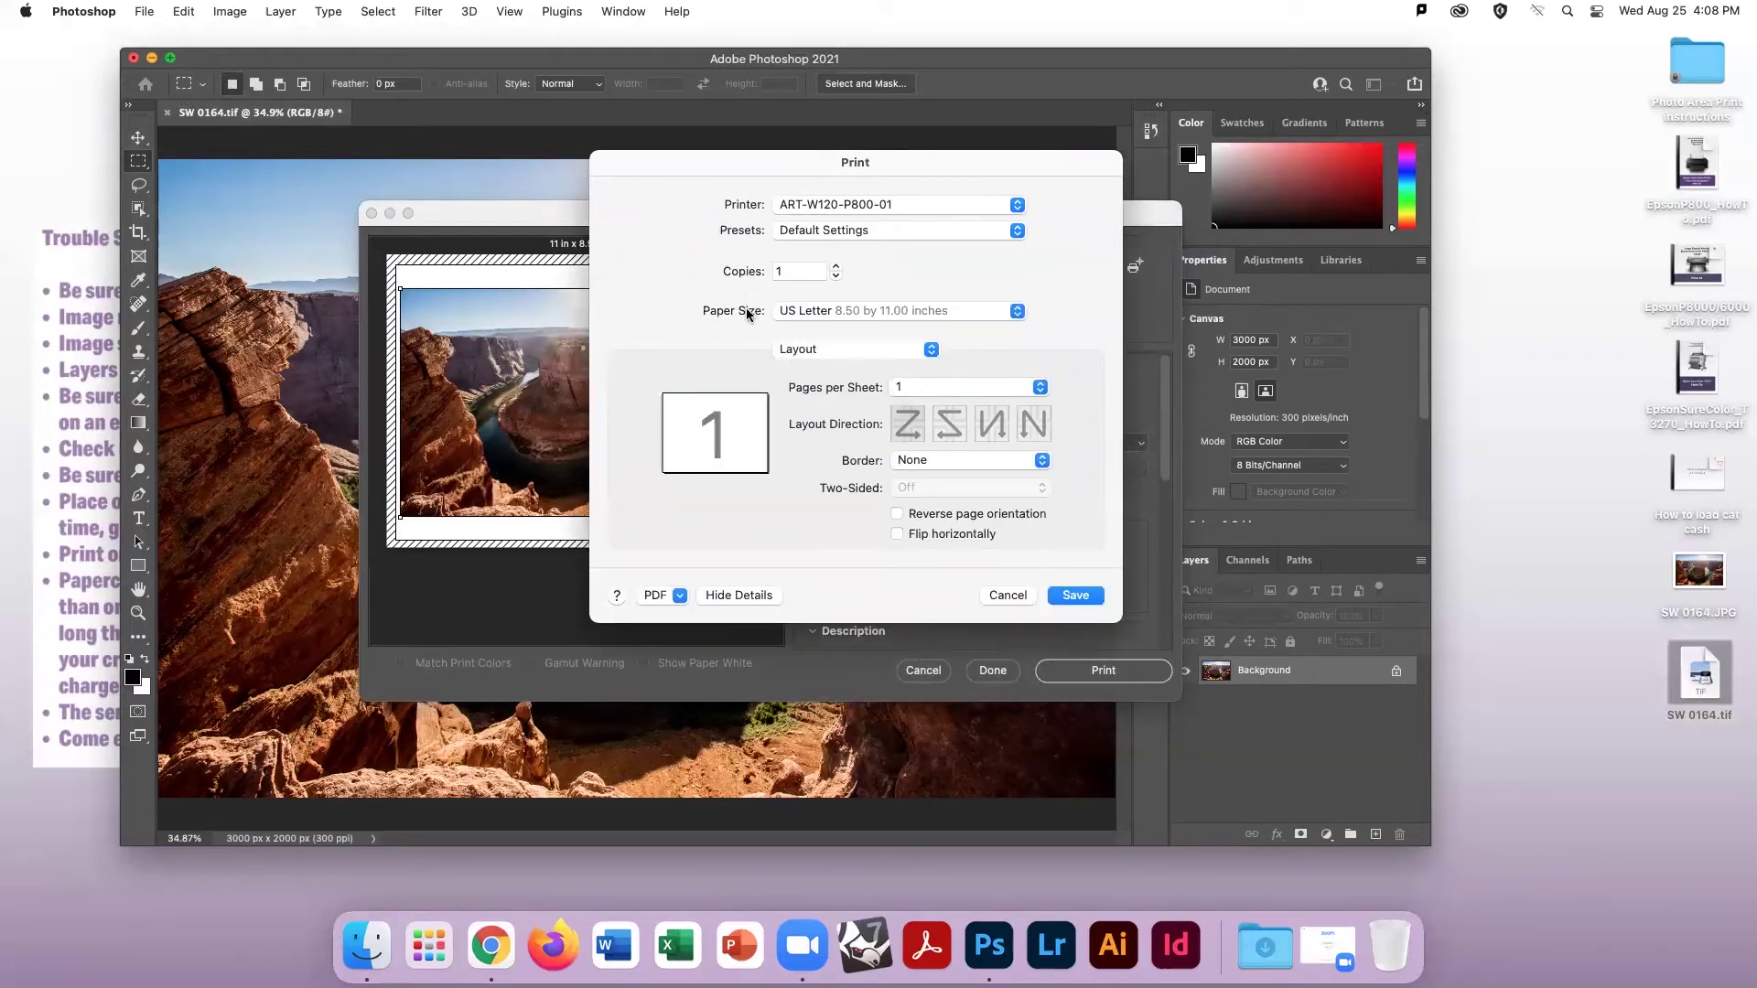
pyautogui.click(824, 313)
pyautogui.moveTo(823, 316)
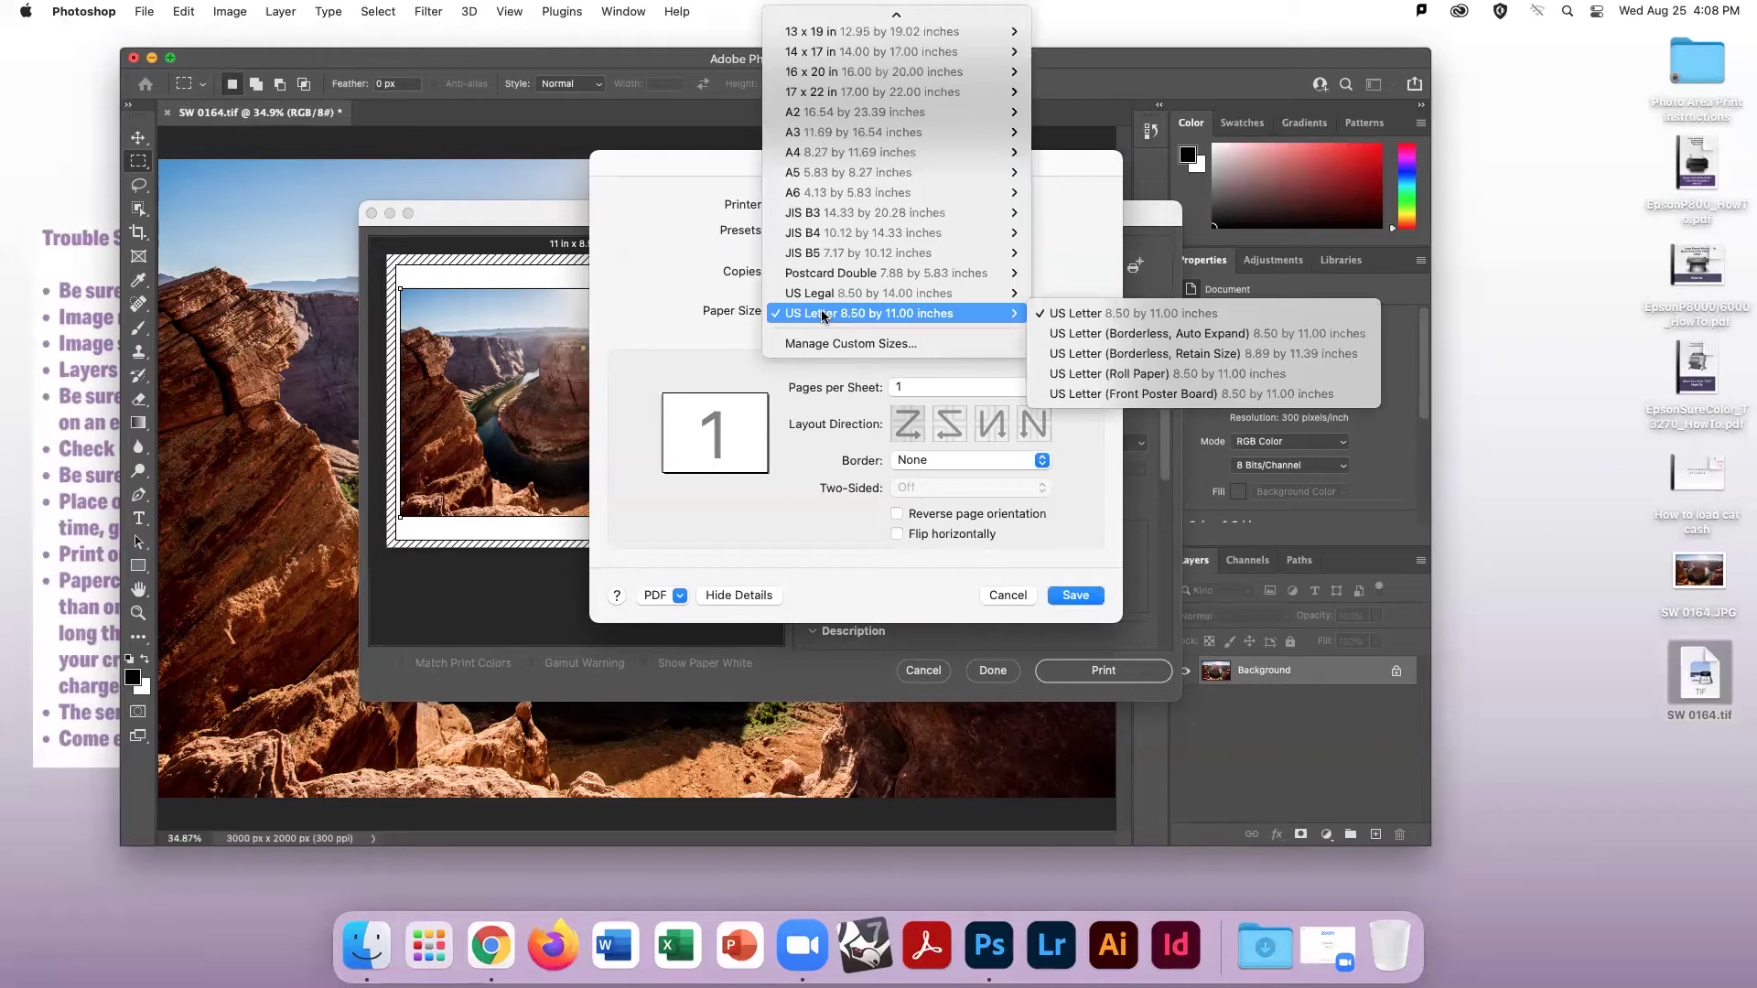
# Step: Keep US Letter and confirm Color Matching uses EPSON Color Controls
pyautogui.click(822, 314)
pyautogui.click(825, 352)
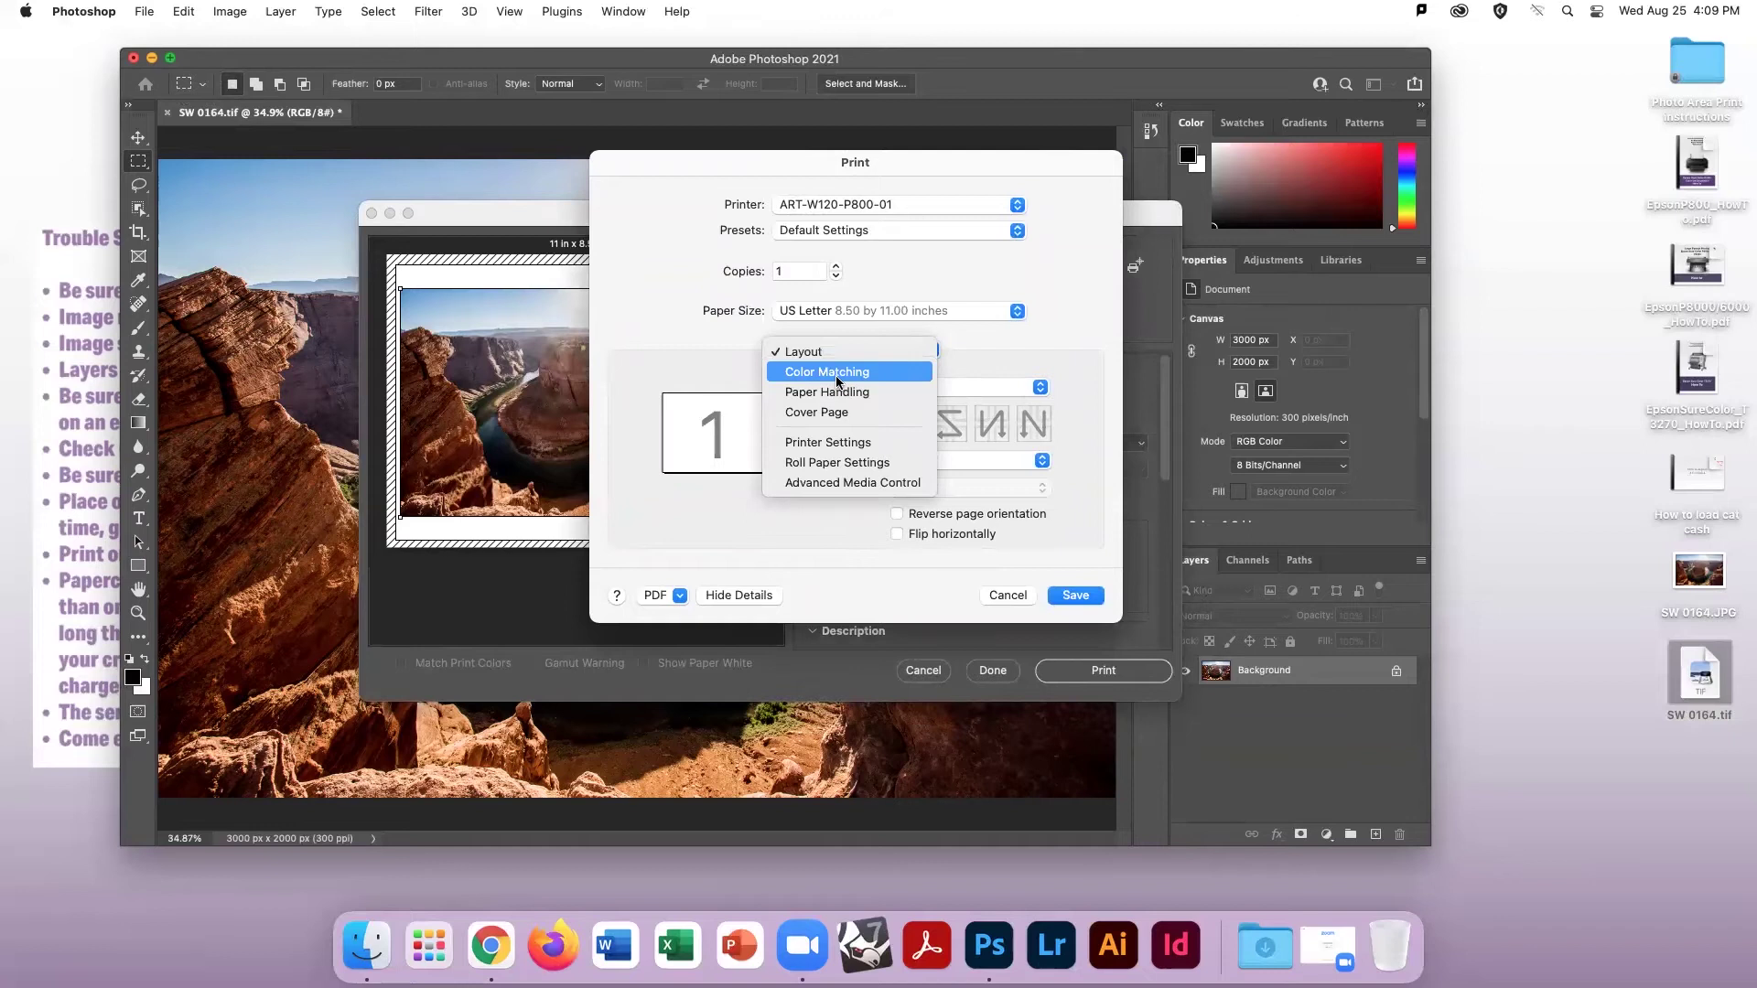
pyautogui.click(837, 376)
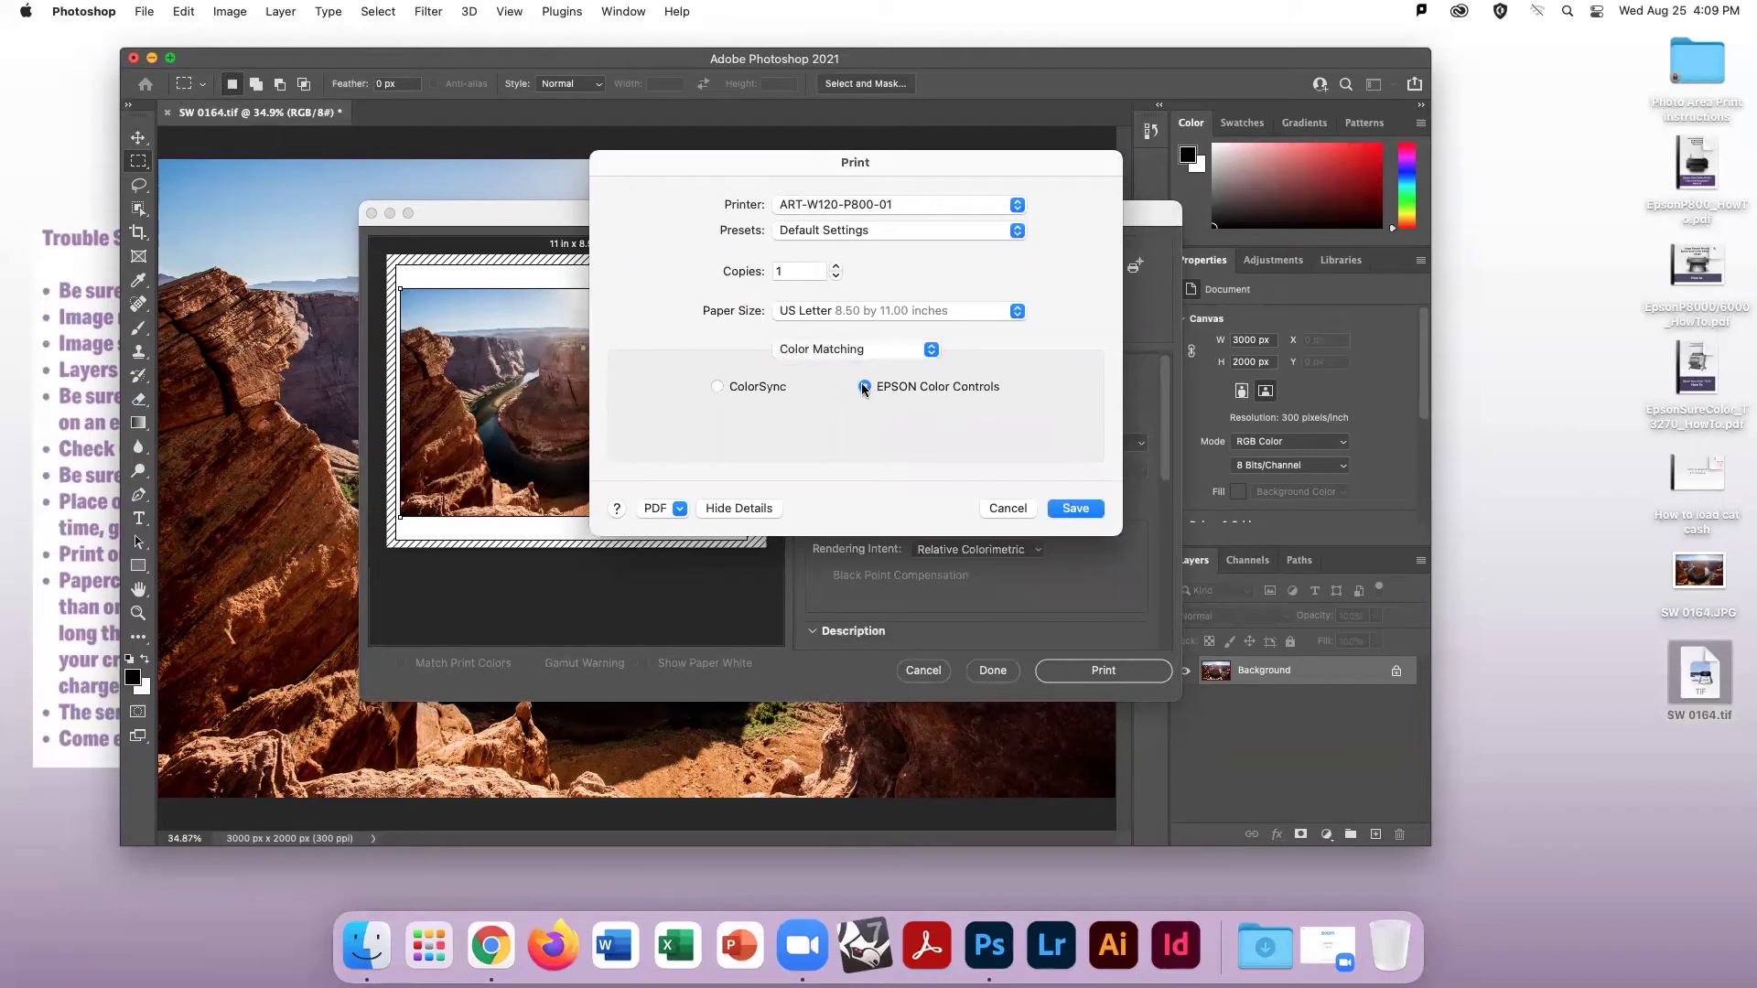
pyautogui.click(928, 350)
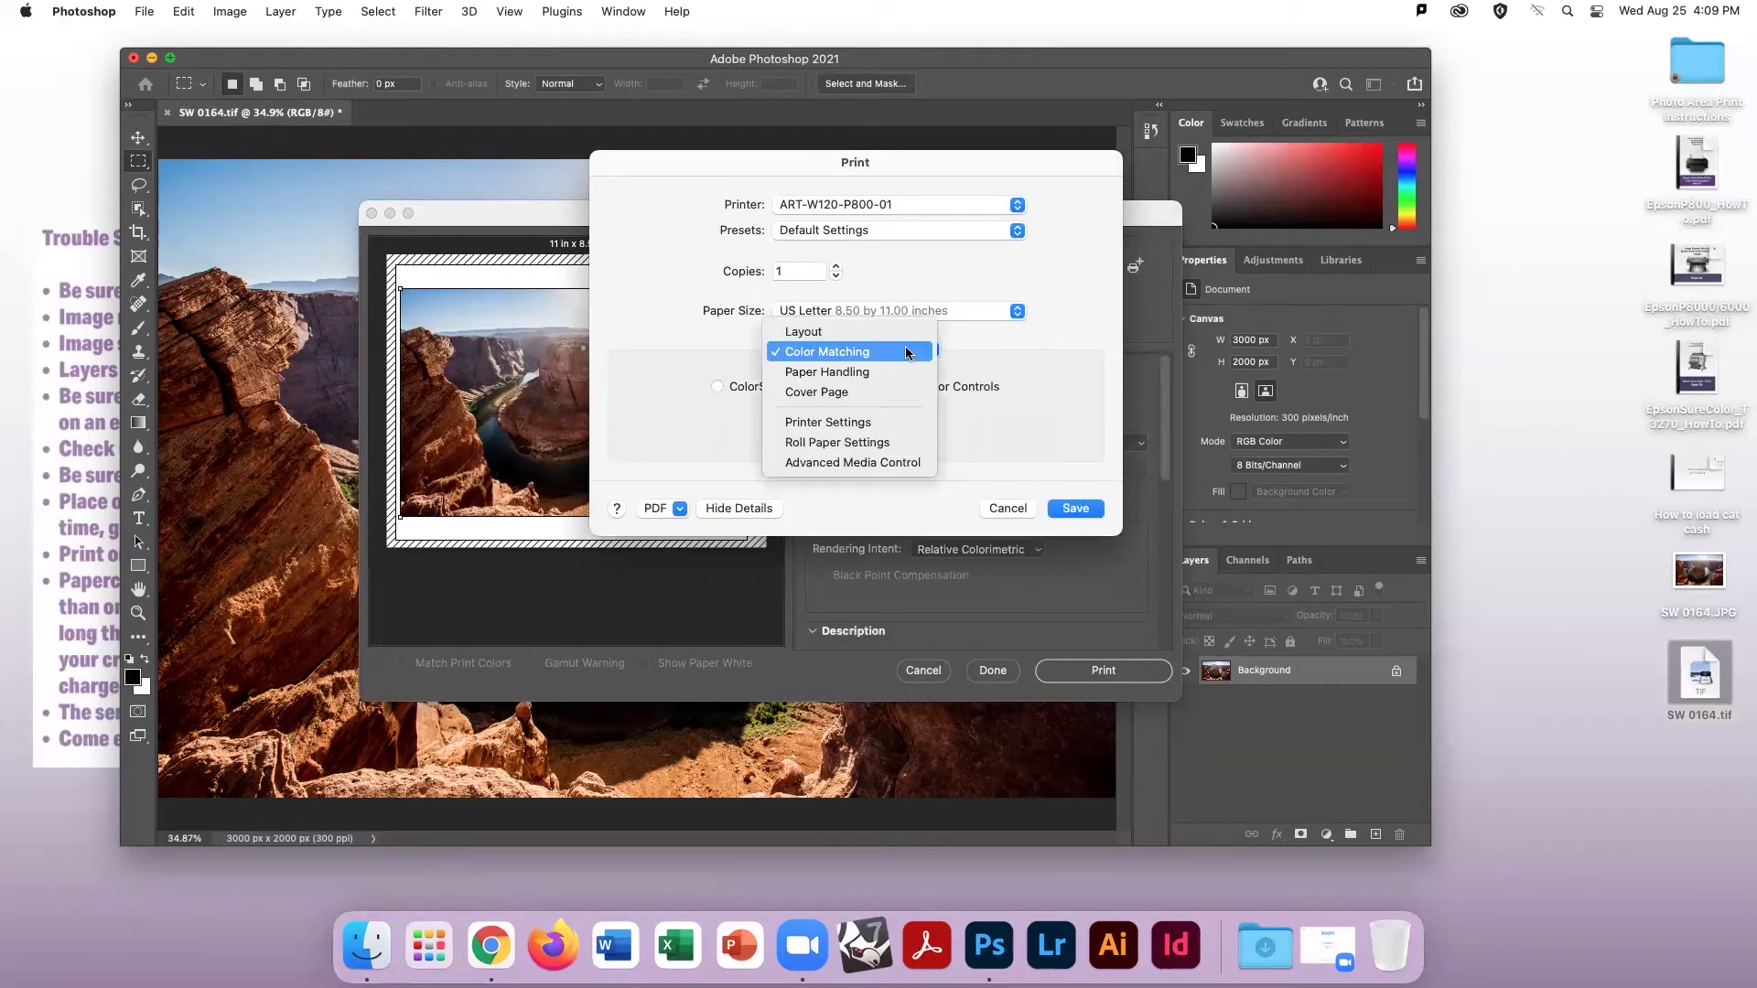
# Step: Set Media Type to Ultra Premium Photo Paper Luster in Printer Settings
pyautogui.click(887, 423)
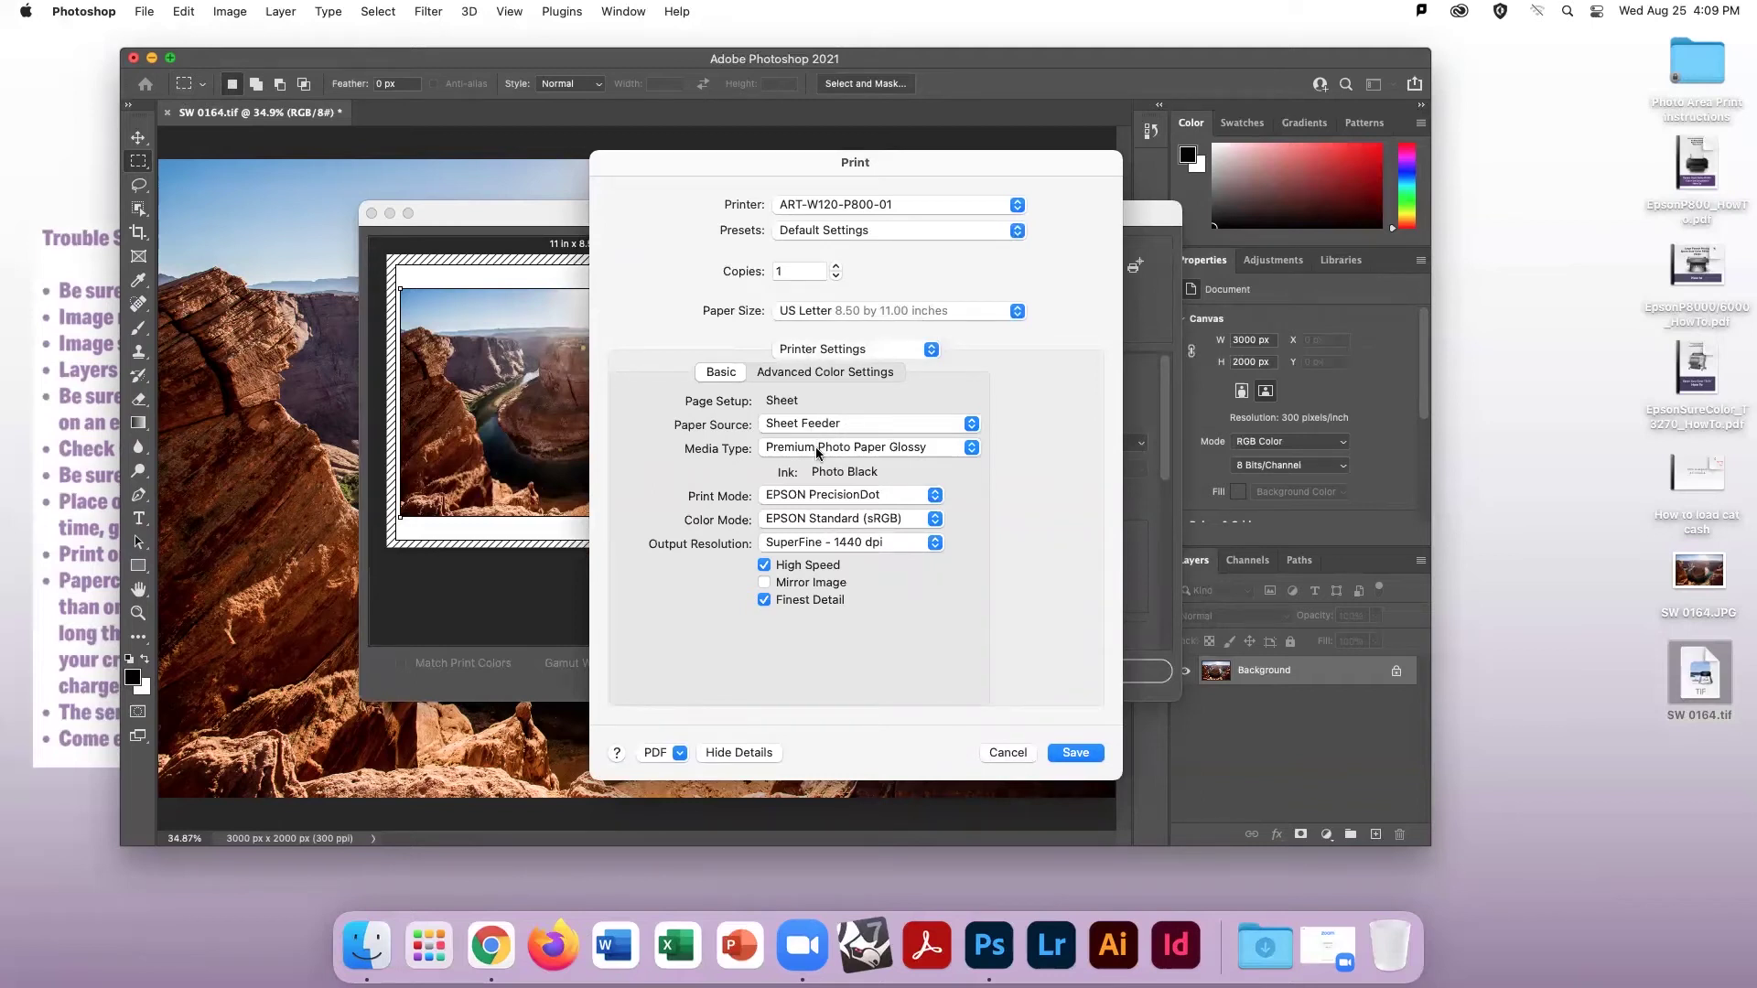
pyautogui.click(818, 452)
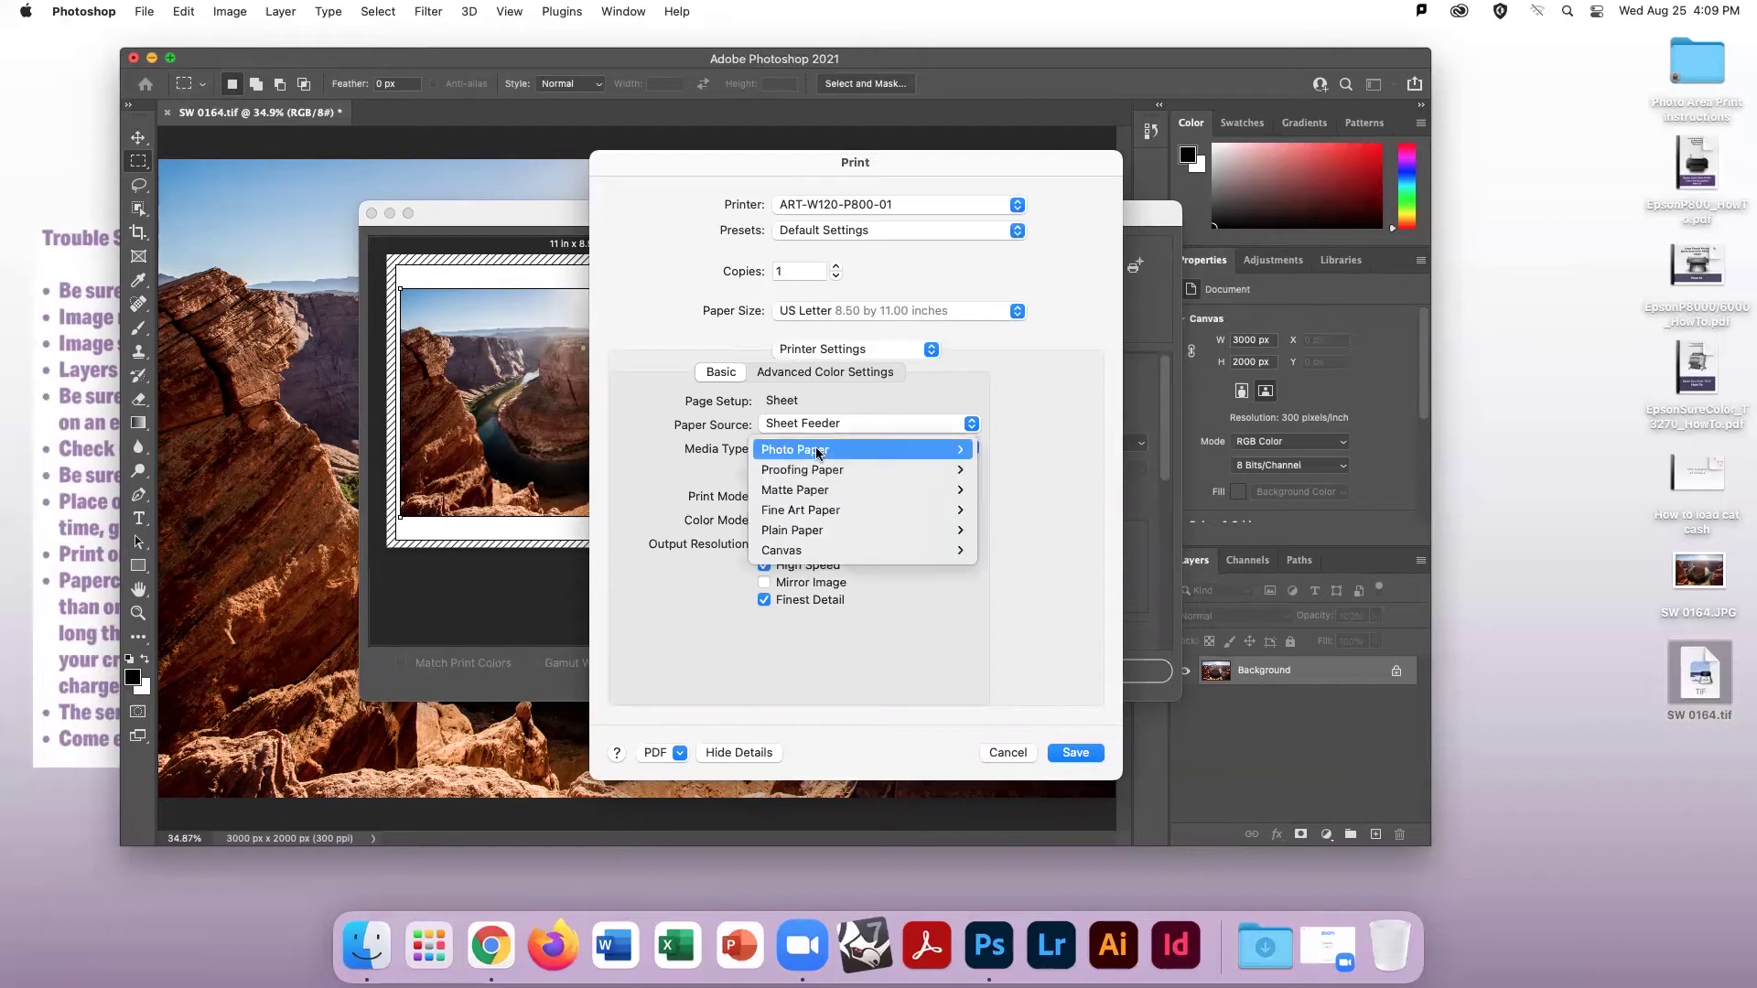
pyautogui.moveTo(817, 452)
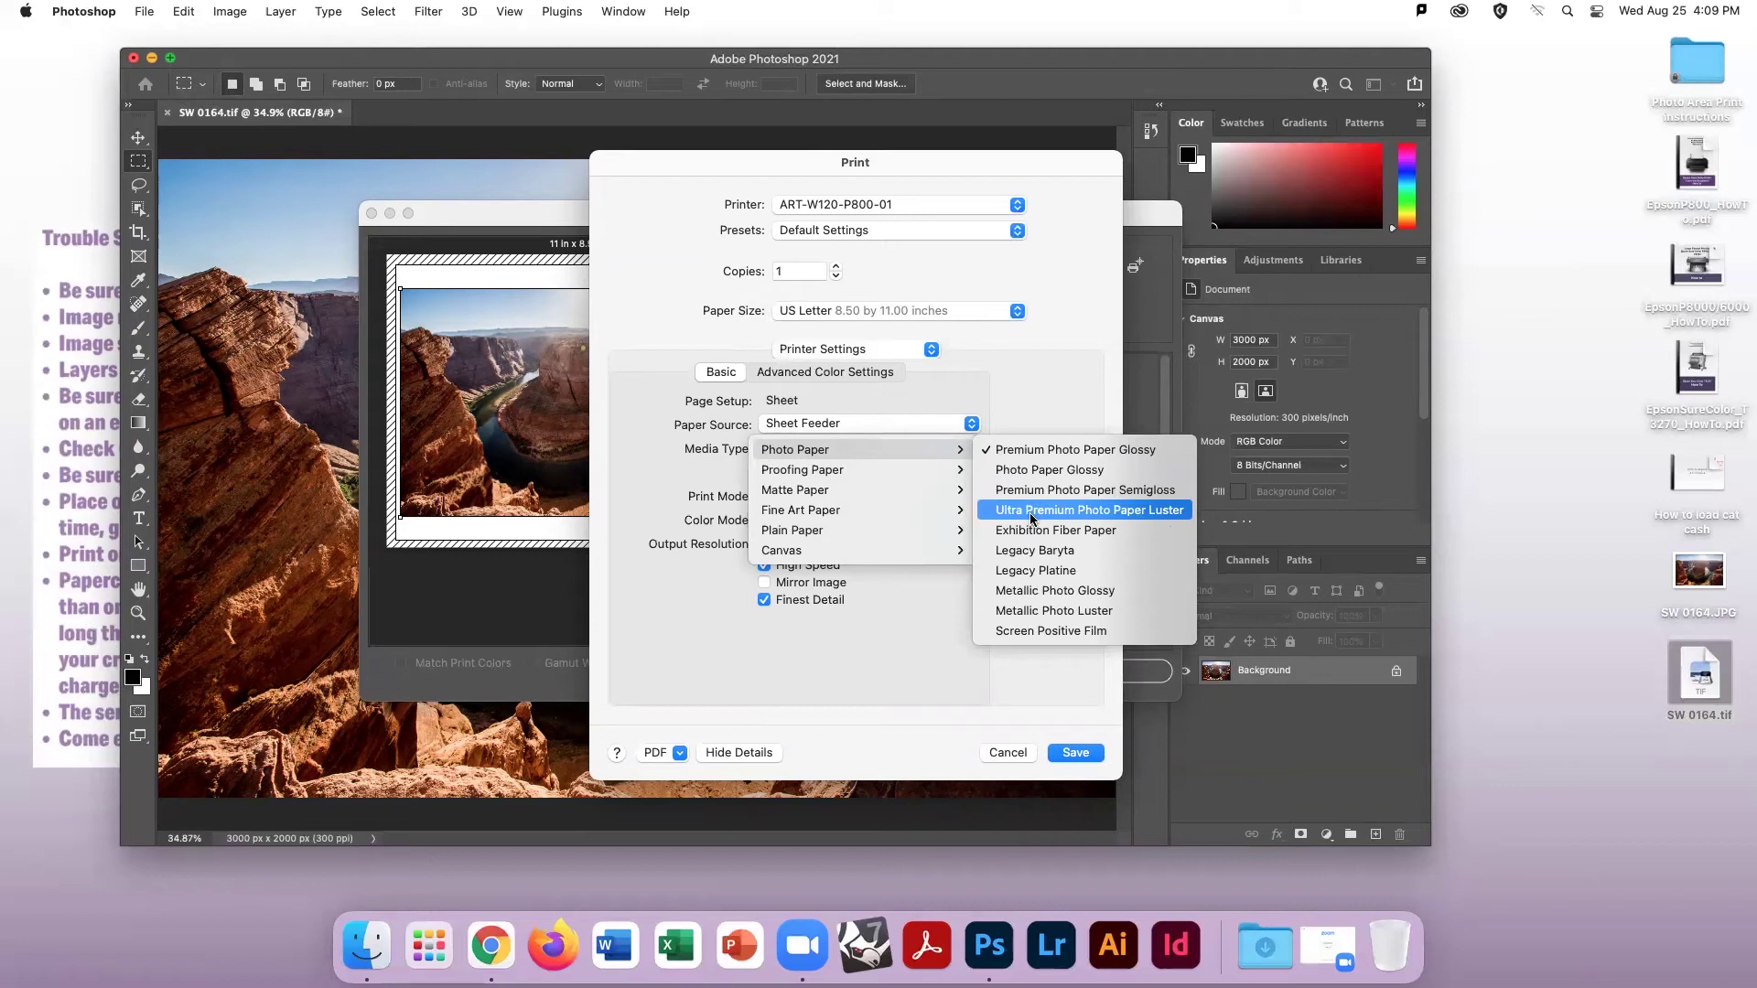
pyautogui.click(1031, 518)
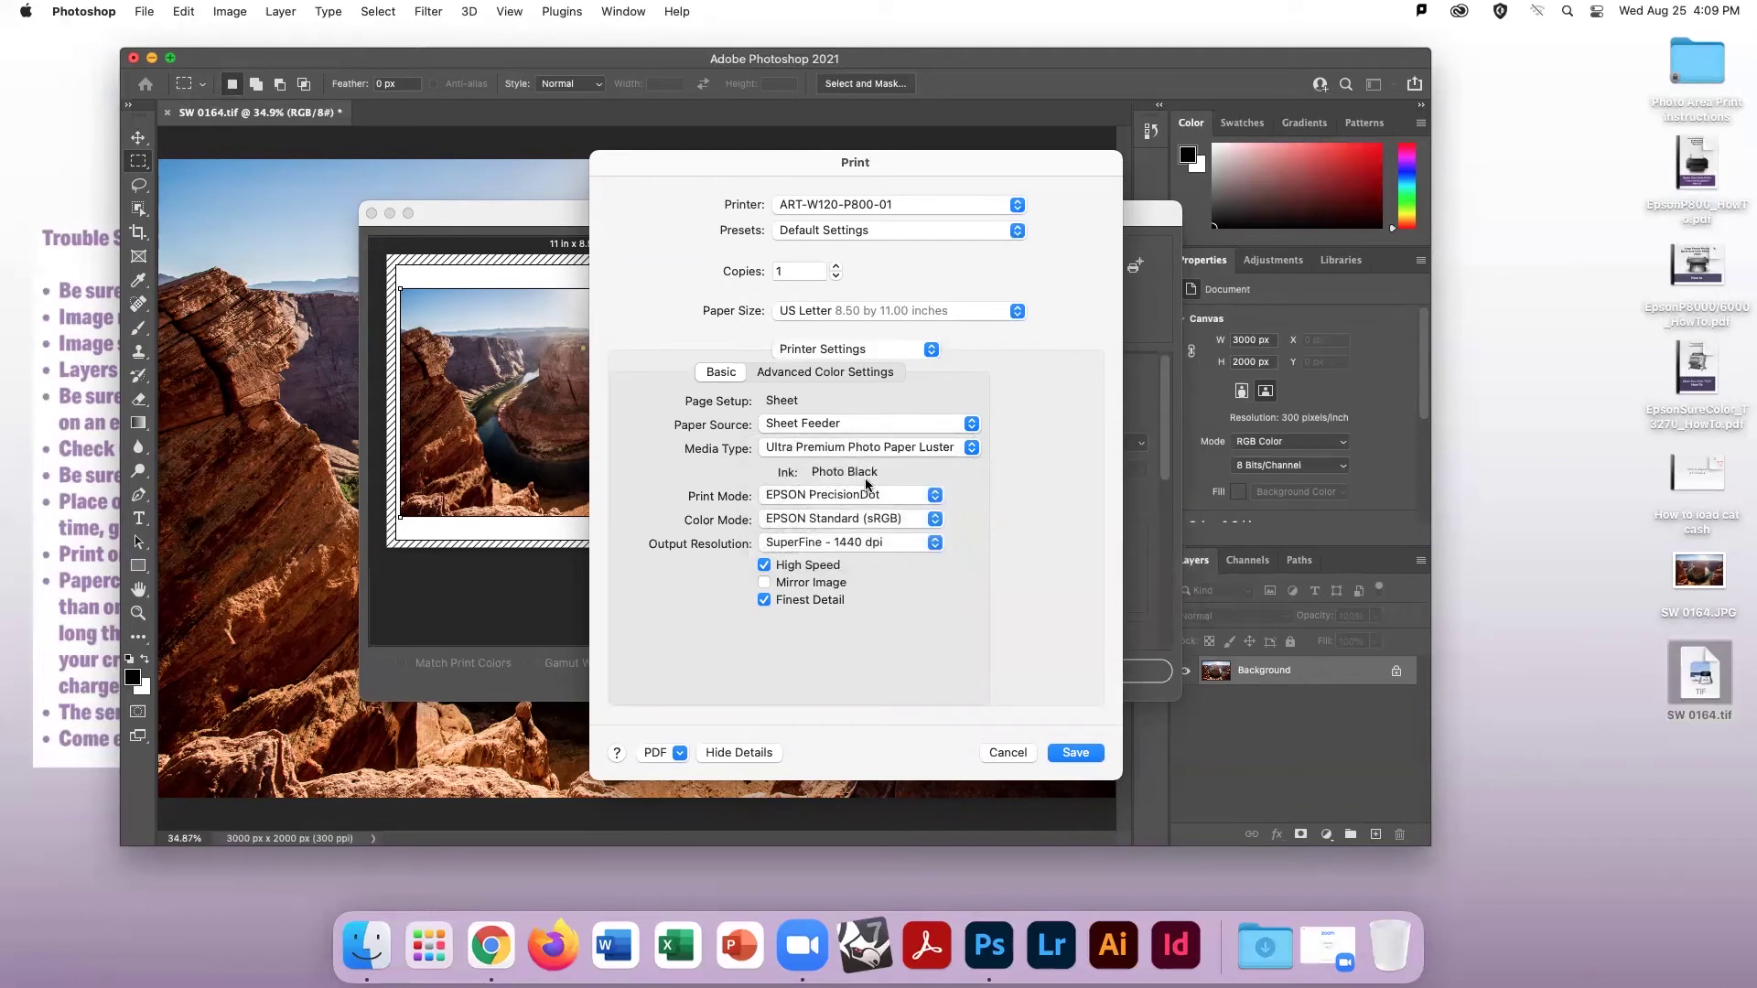
# Step: Set Color Mode to Adobe RGB, keep SuperFine - 1440 dpi, disable High Speed, and save
pyautogui.click(794, 495)
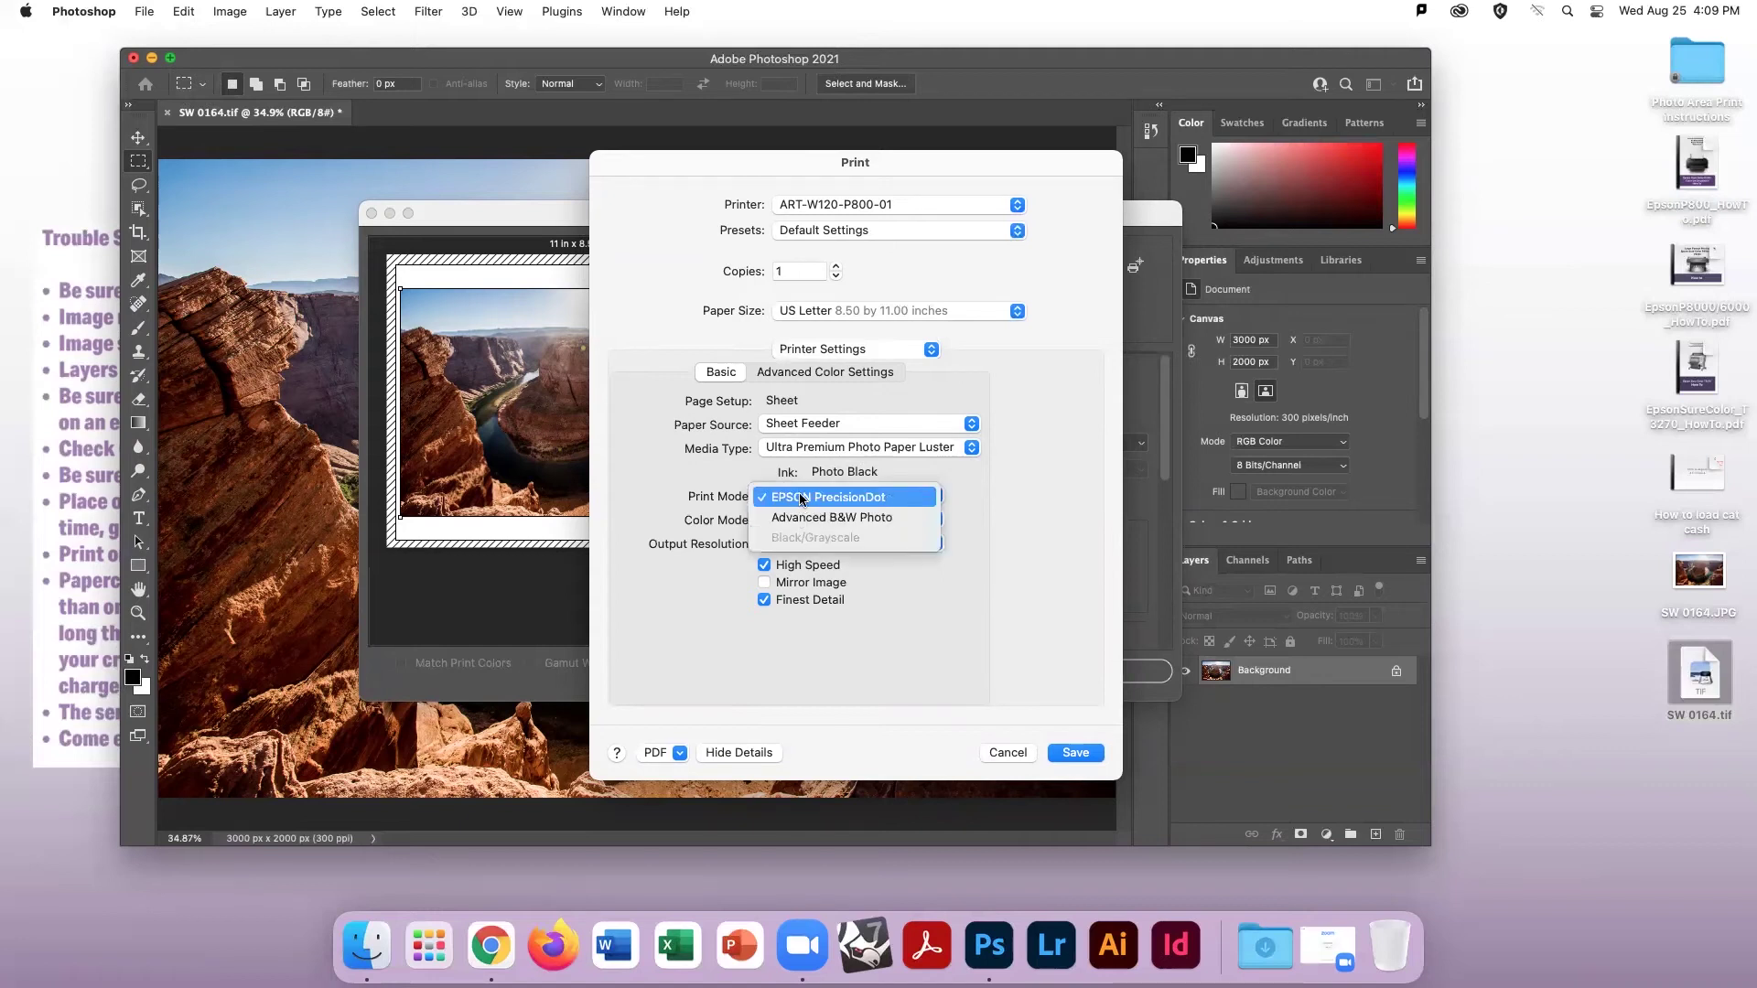
pyautogui.click(802, 499)
pyautogui.click(805, 524)
pyautogui.moveTo(810, 521)
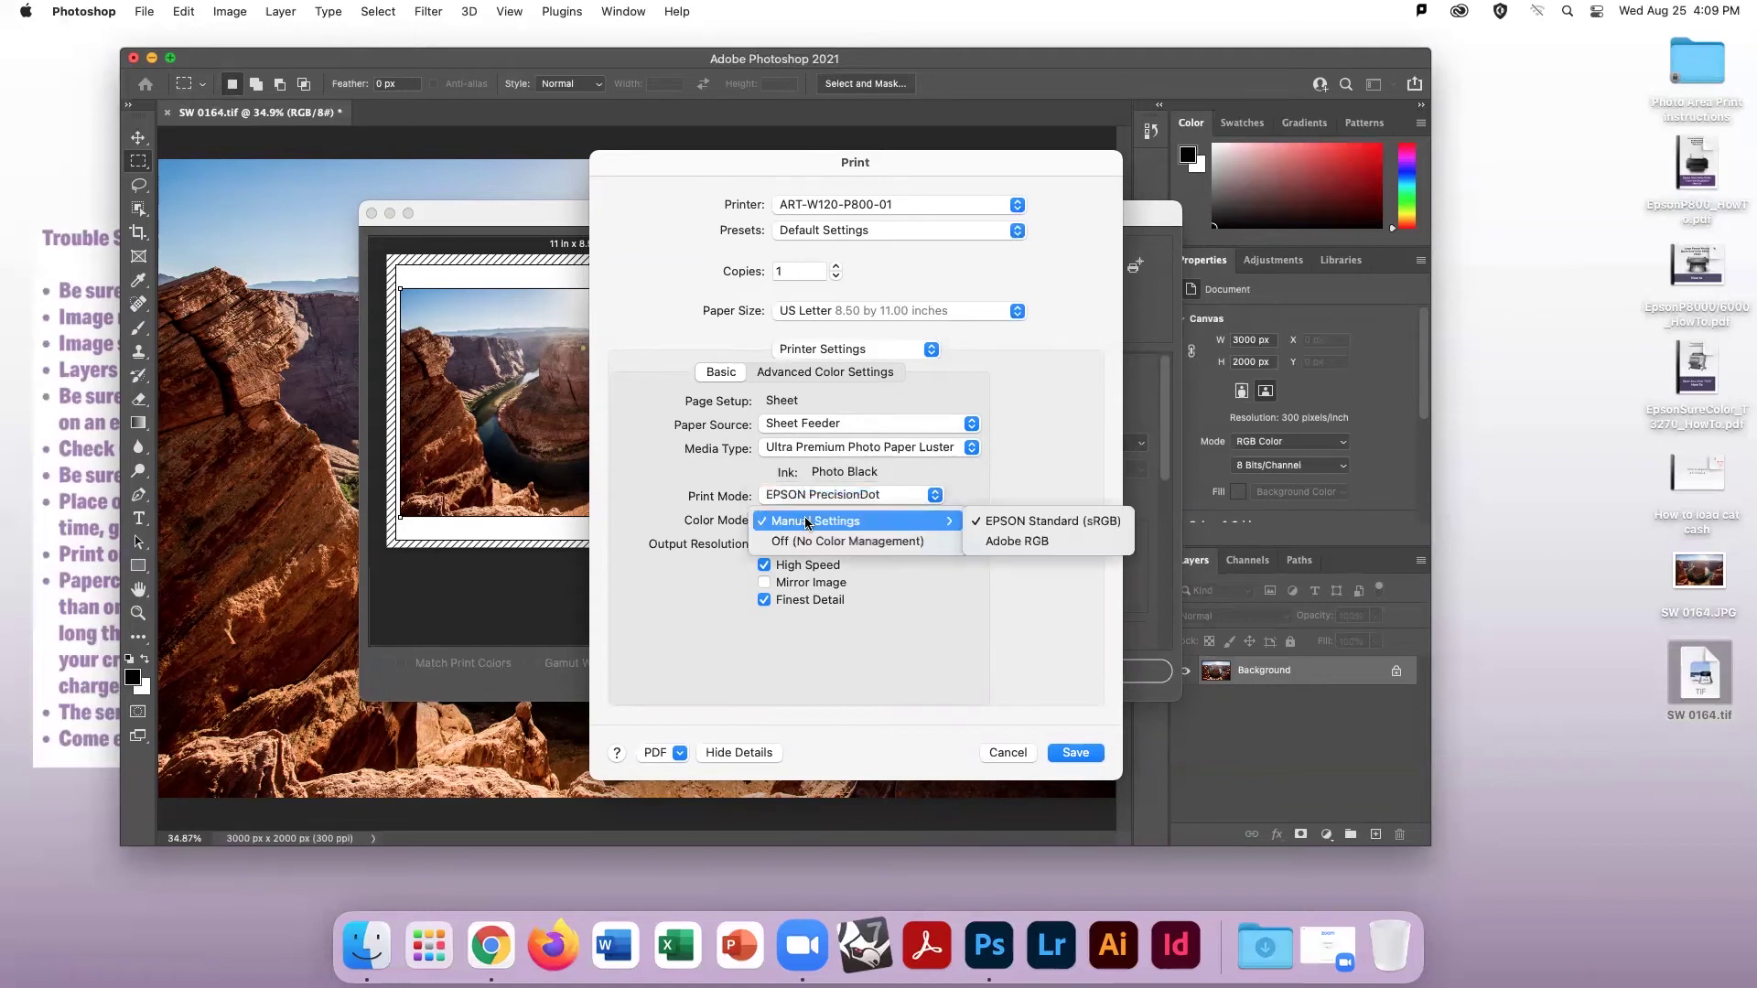
pyautogui.click(1016, 542)
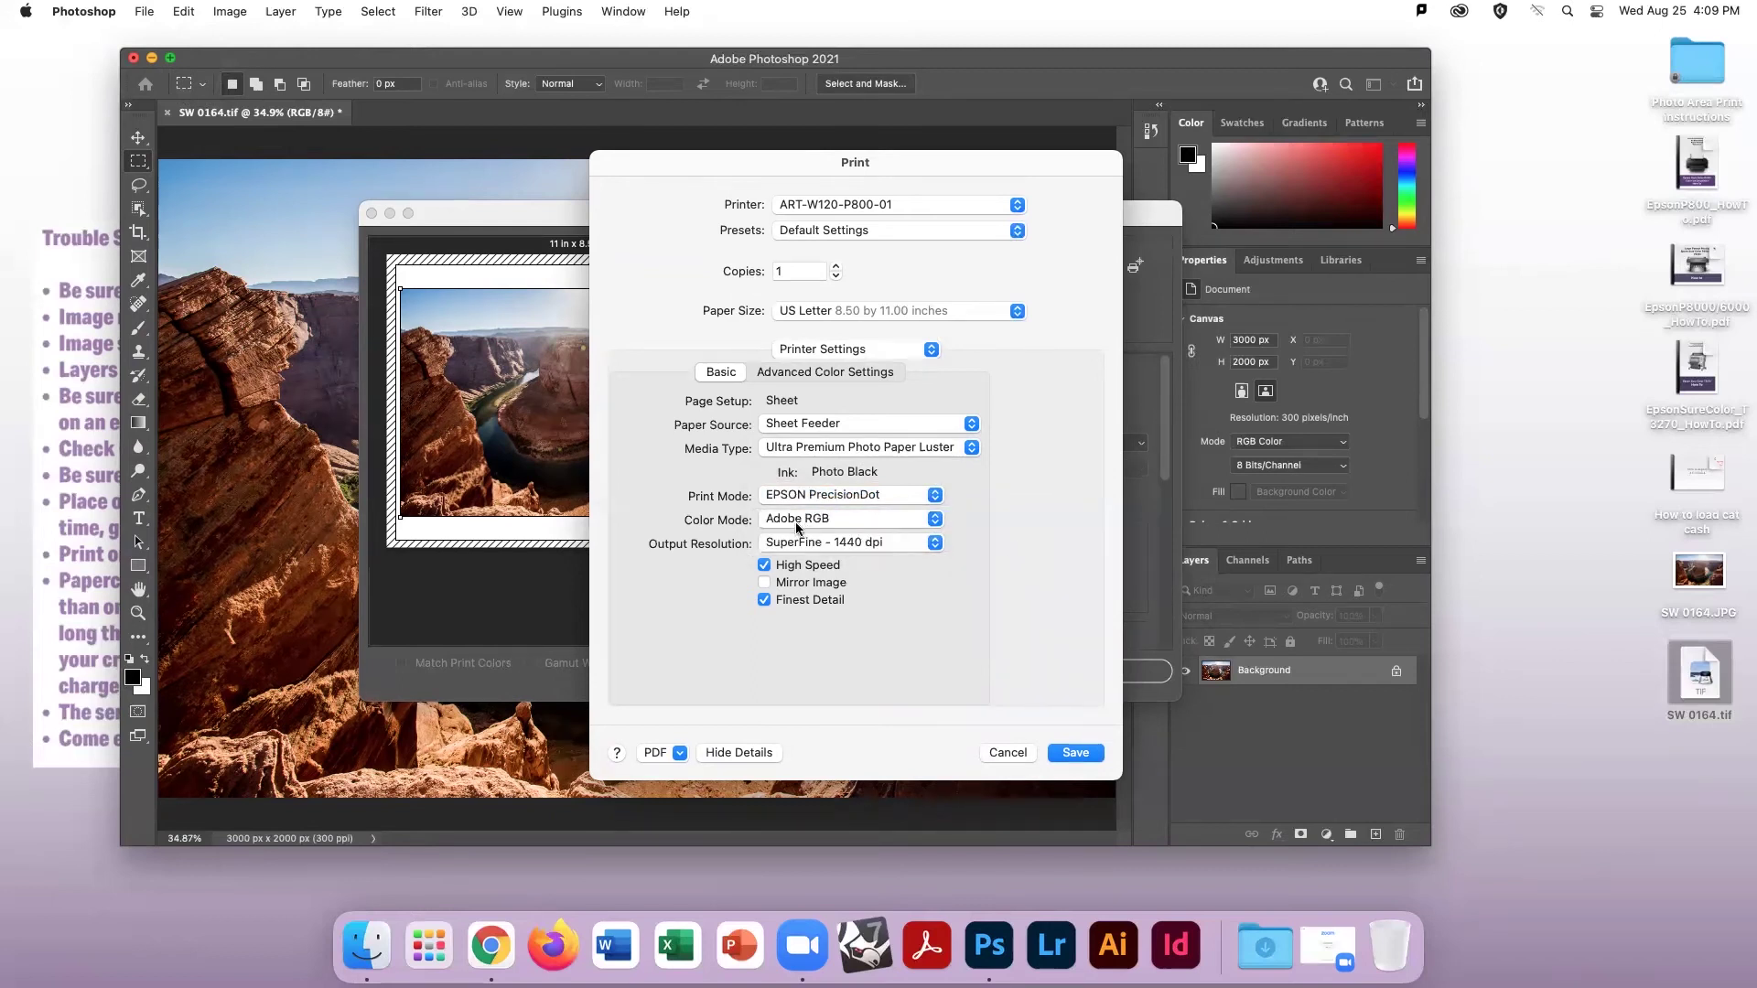
pyautogui.click(807, 549)
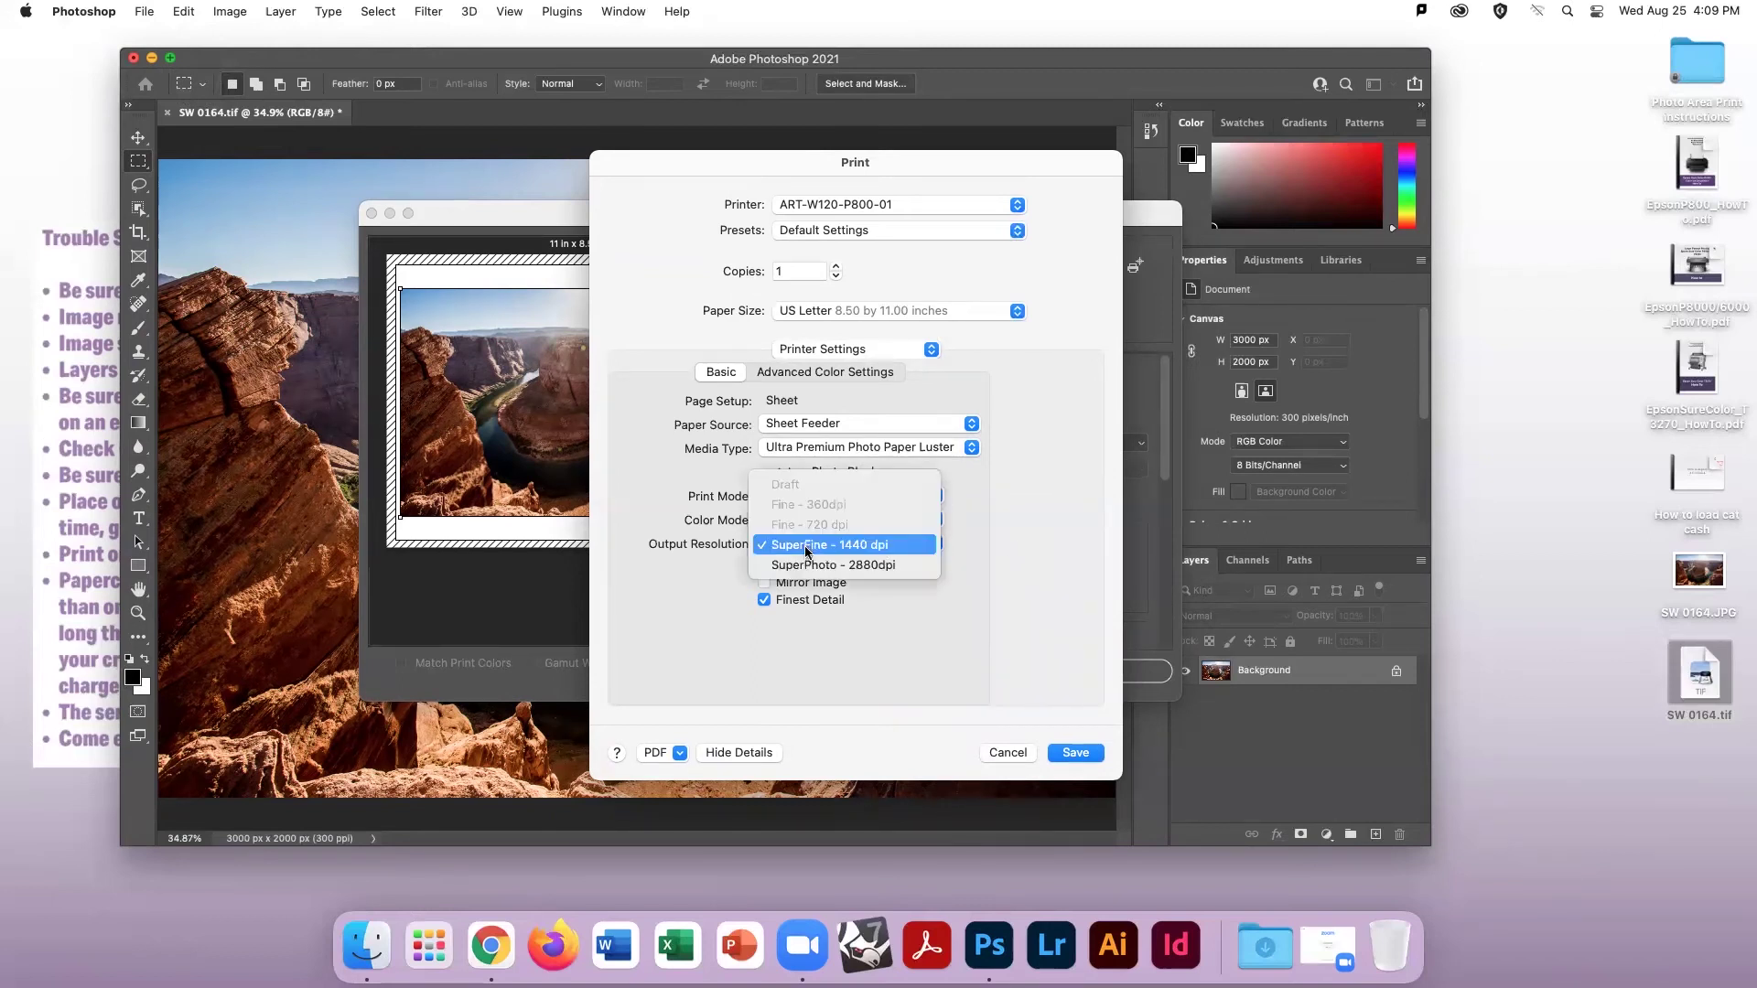
pyautogui.click(793, 550)
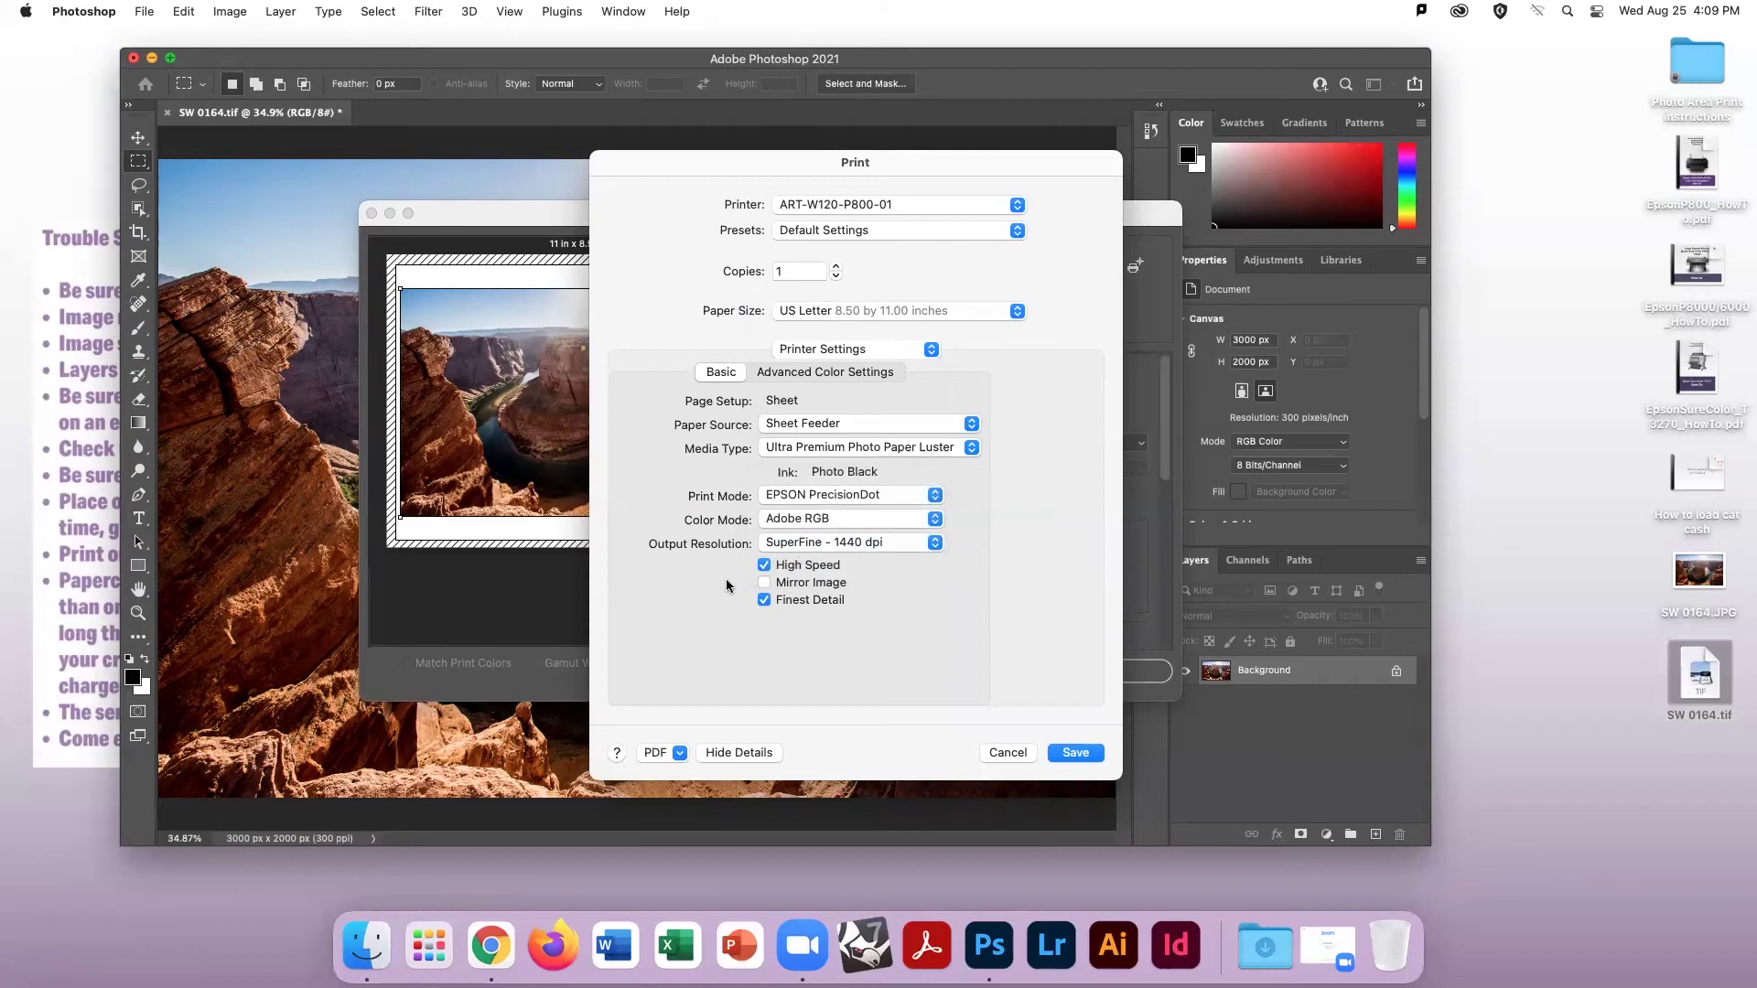
pyautogui.click(764, 566)
pyautogui.click(1074, 754)
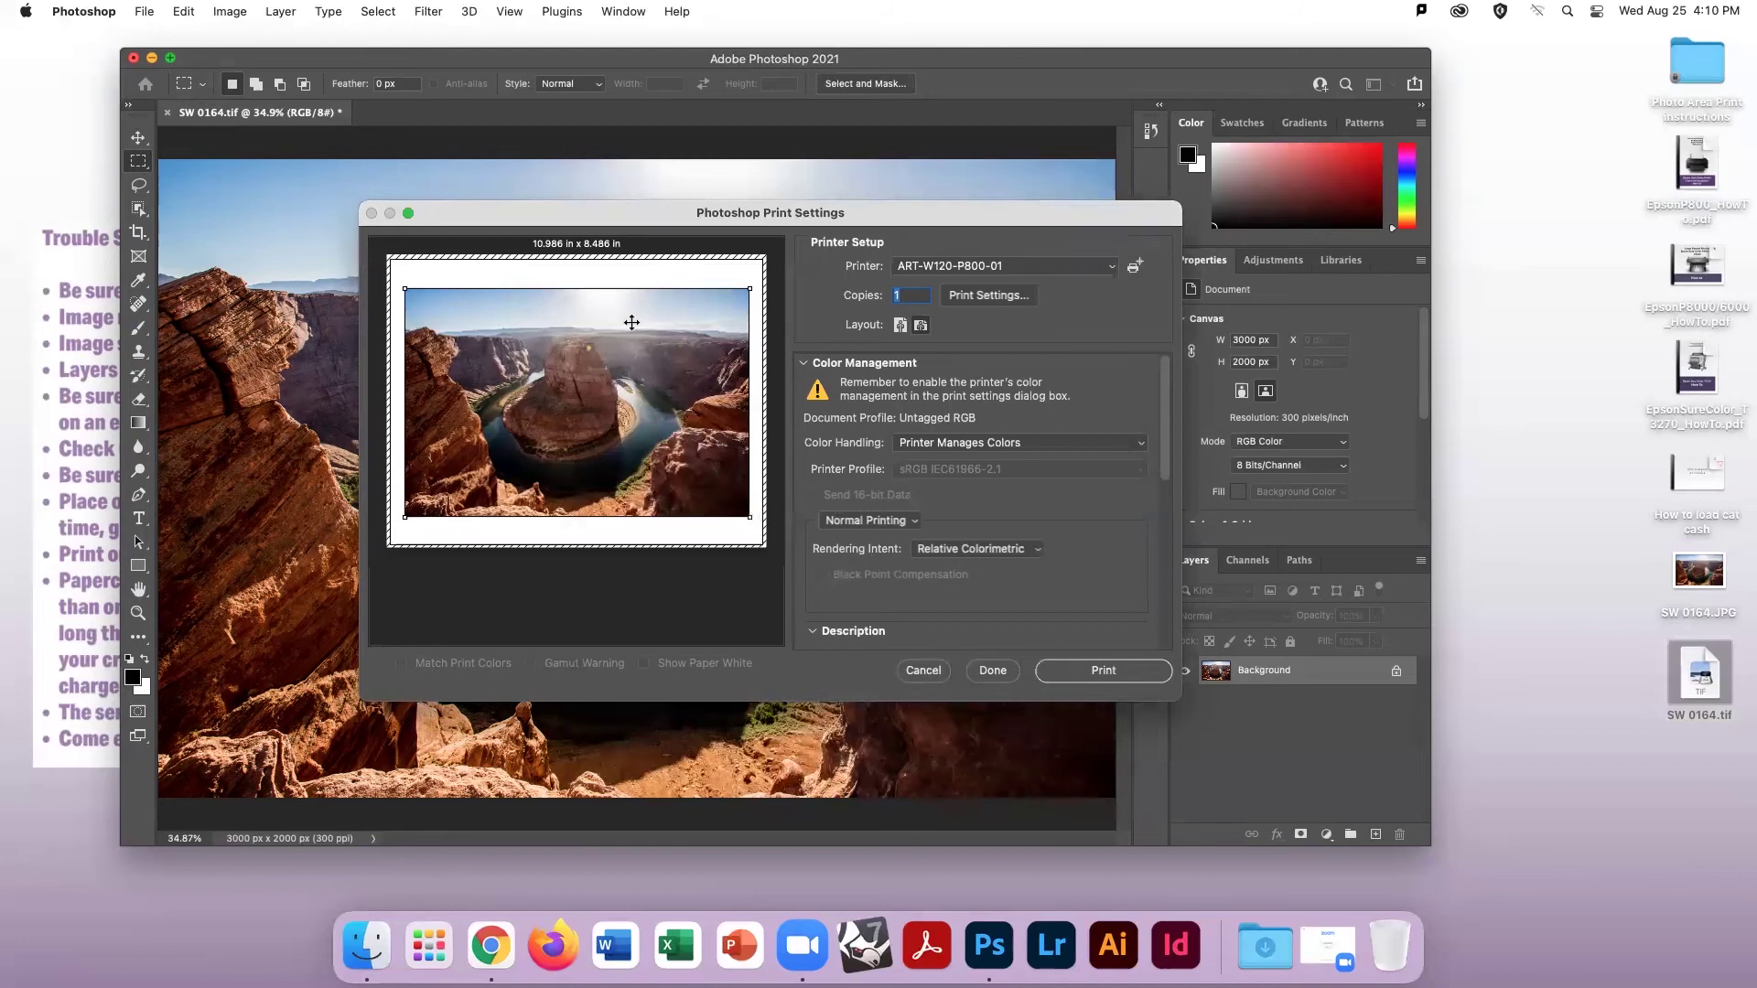
# Step: Send the photo to print and log in to PaperCut with your username and password
pyautogui.click(1103, 671)
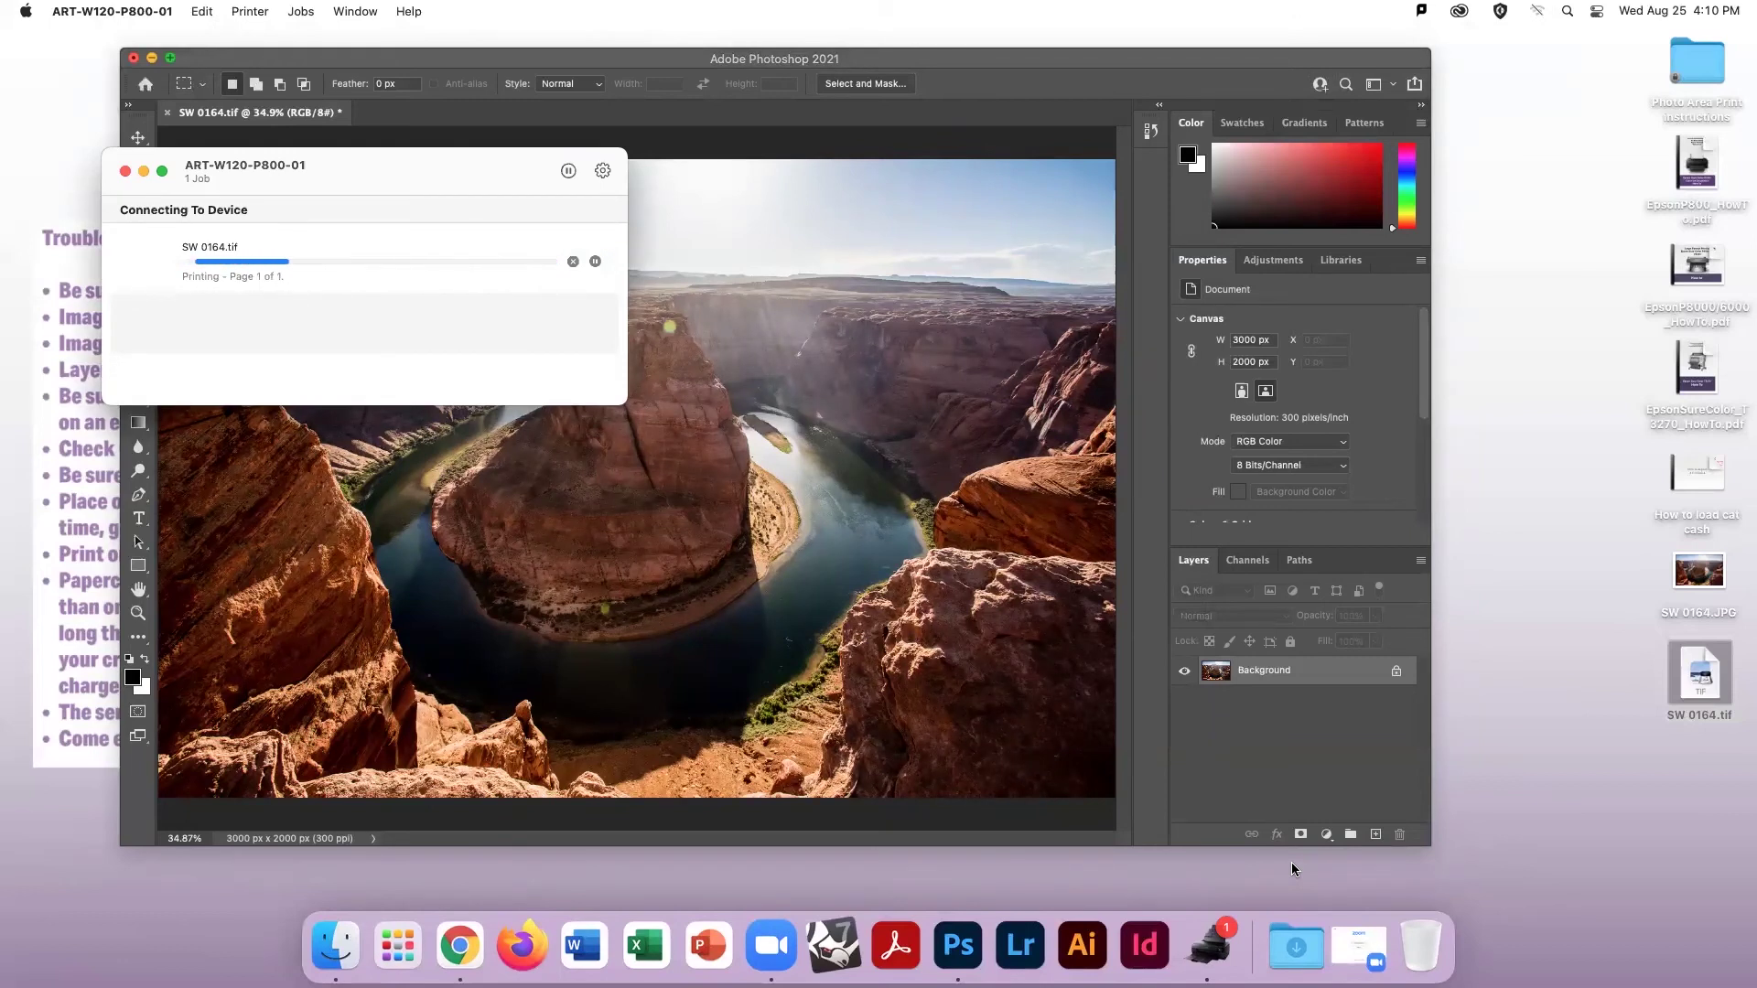
pyautogui.click(886, 456)
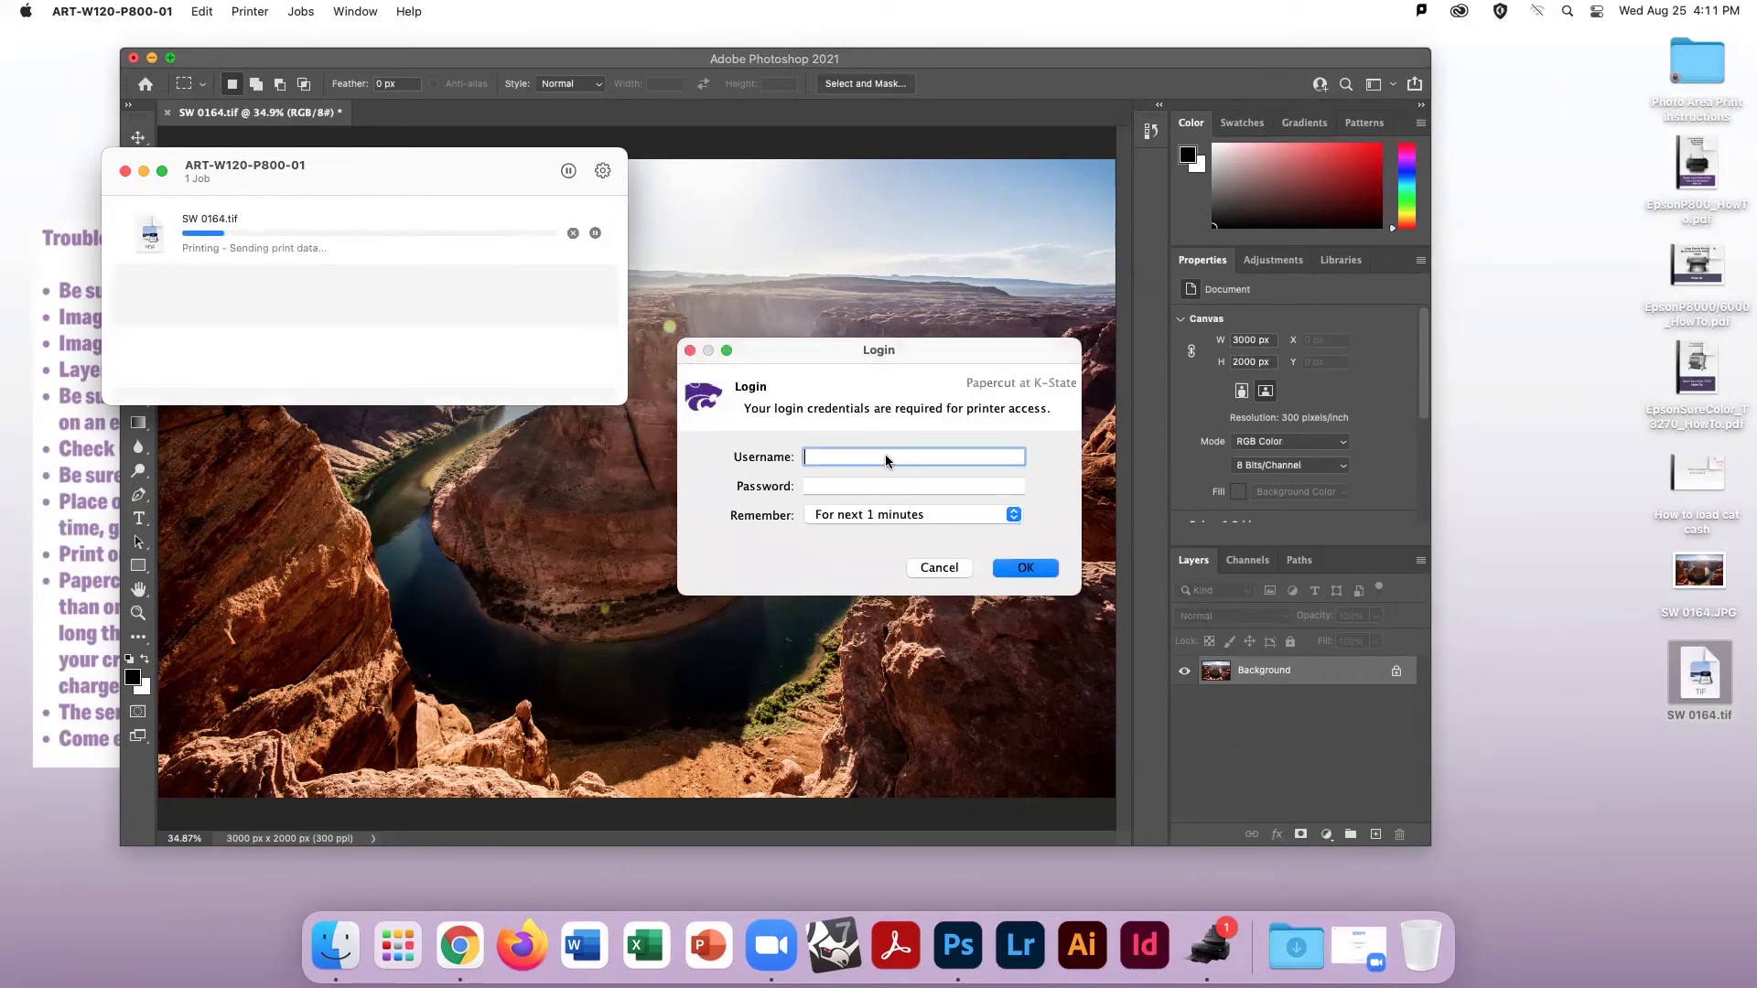
pyautogui.write('oertling')
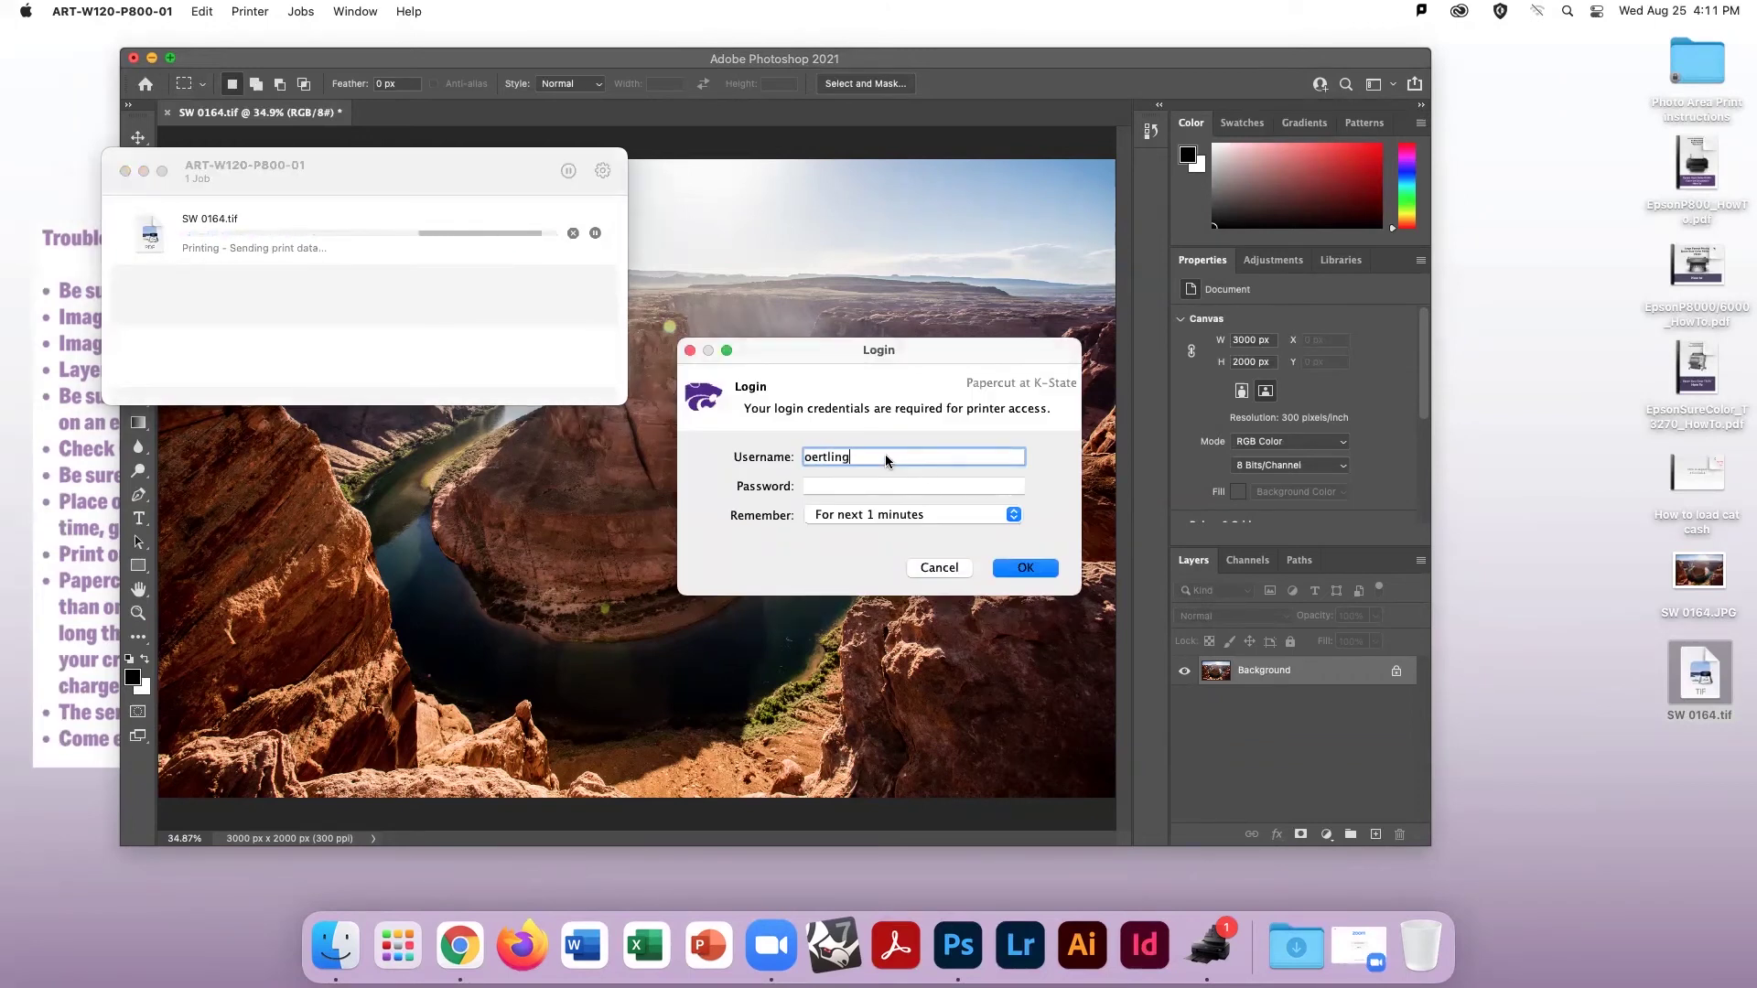
pyautogui.press('Tab')
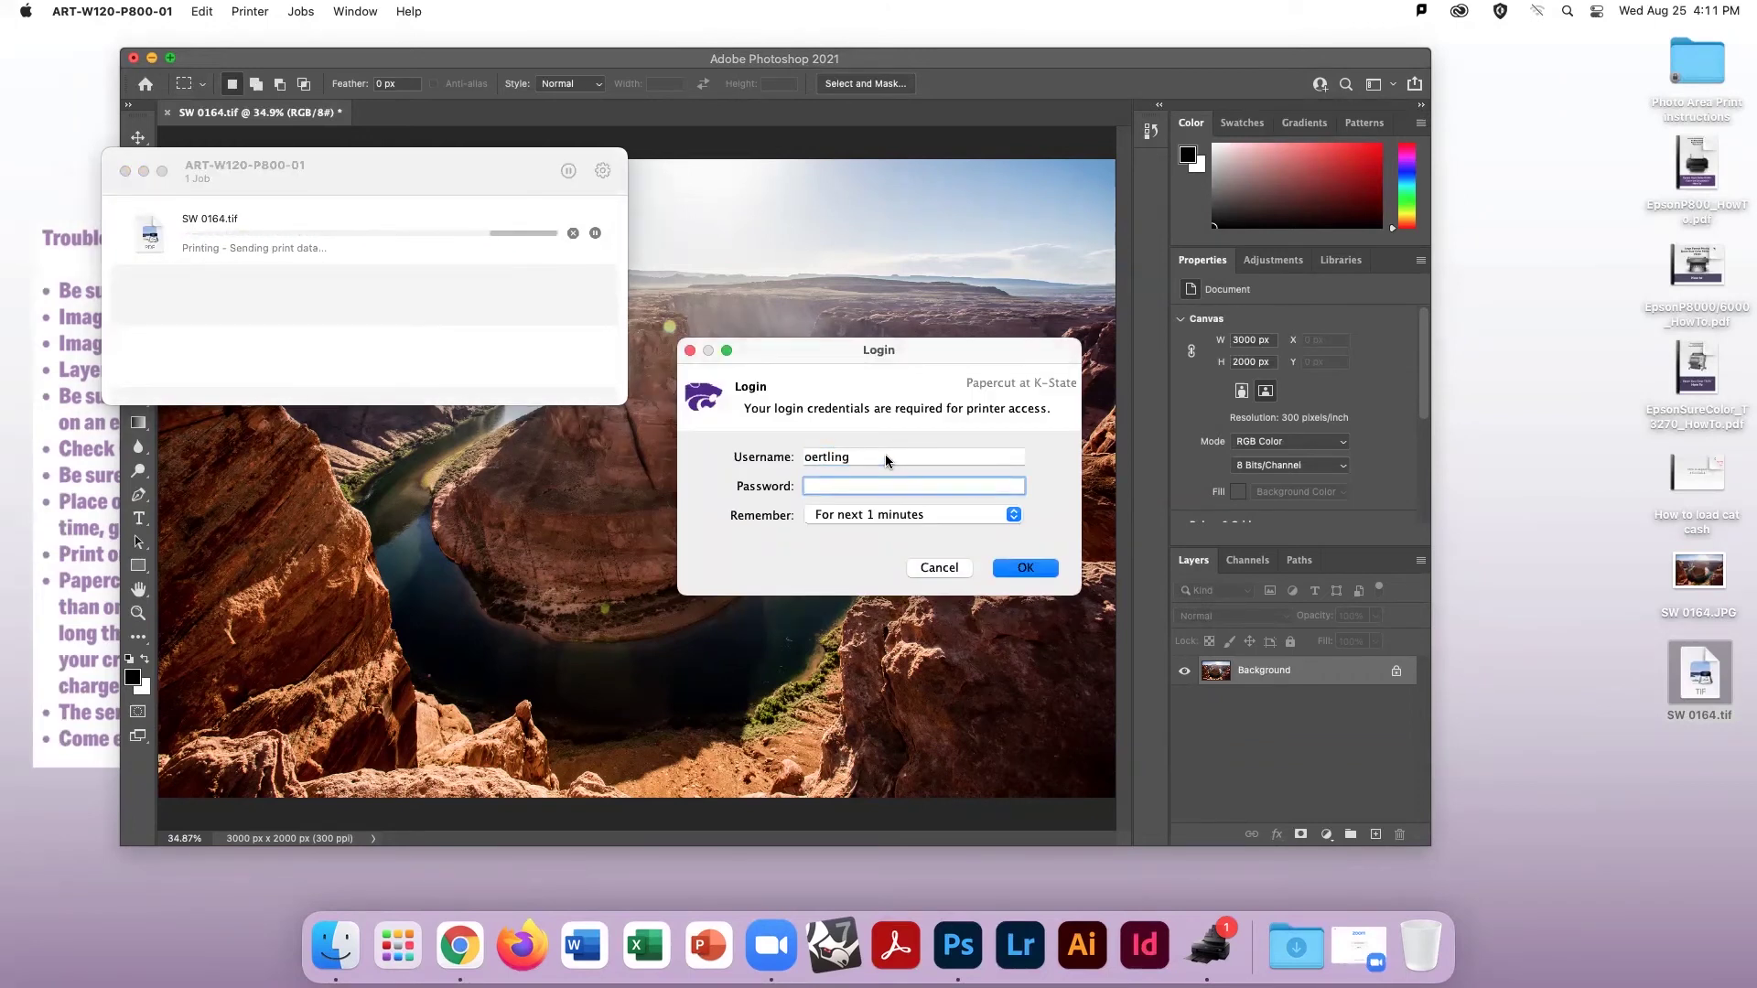
pyautogui.write('••••••••••••••••')
pyautogui.click(1030, 571)
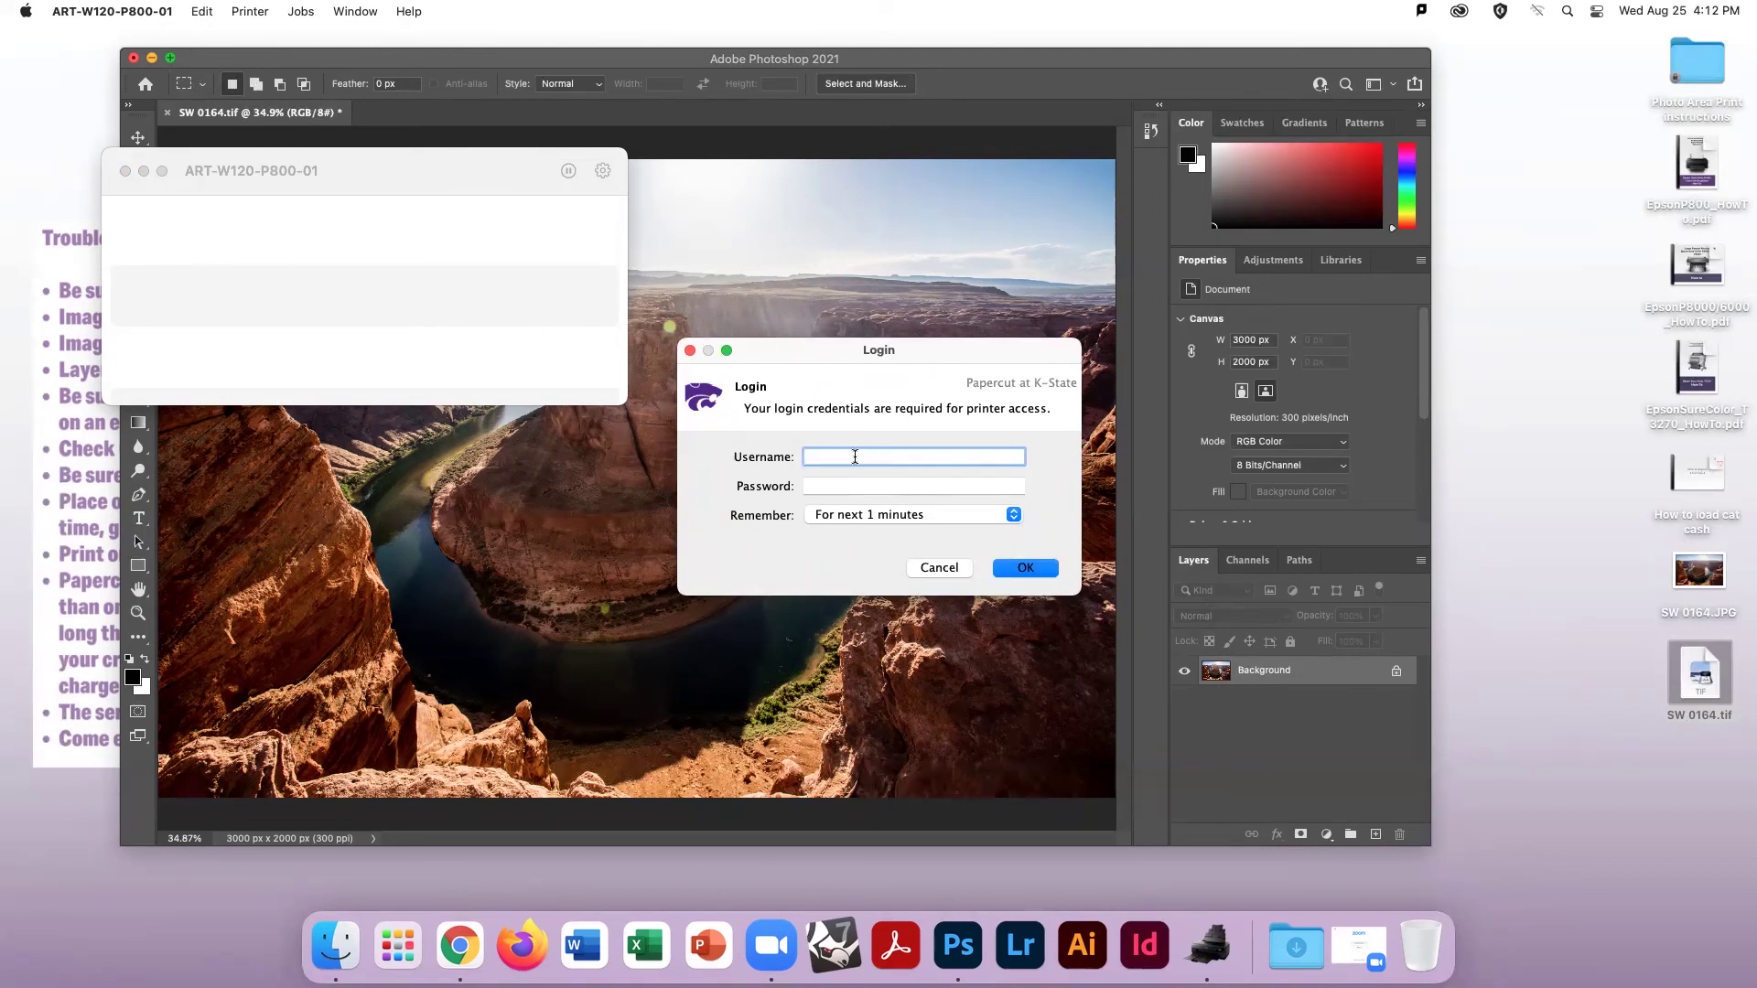
# Step: Sign in to PaperCut a second time with your username and password
pyautogui.write('Oertling')
pyautogui.press('Tab')
pyautogui.write('•••••••')
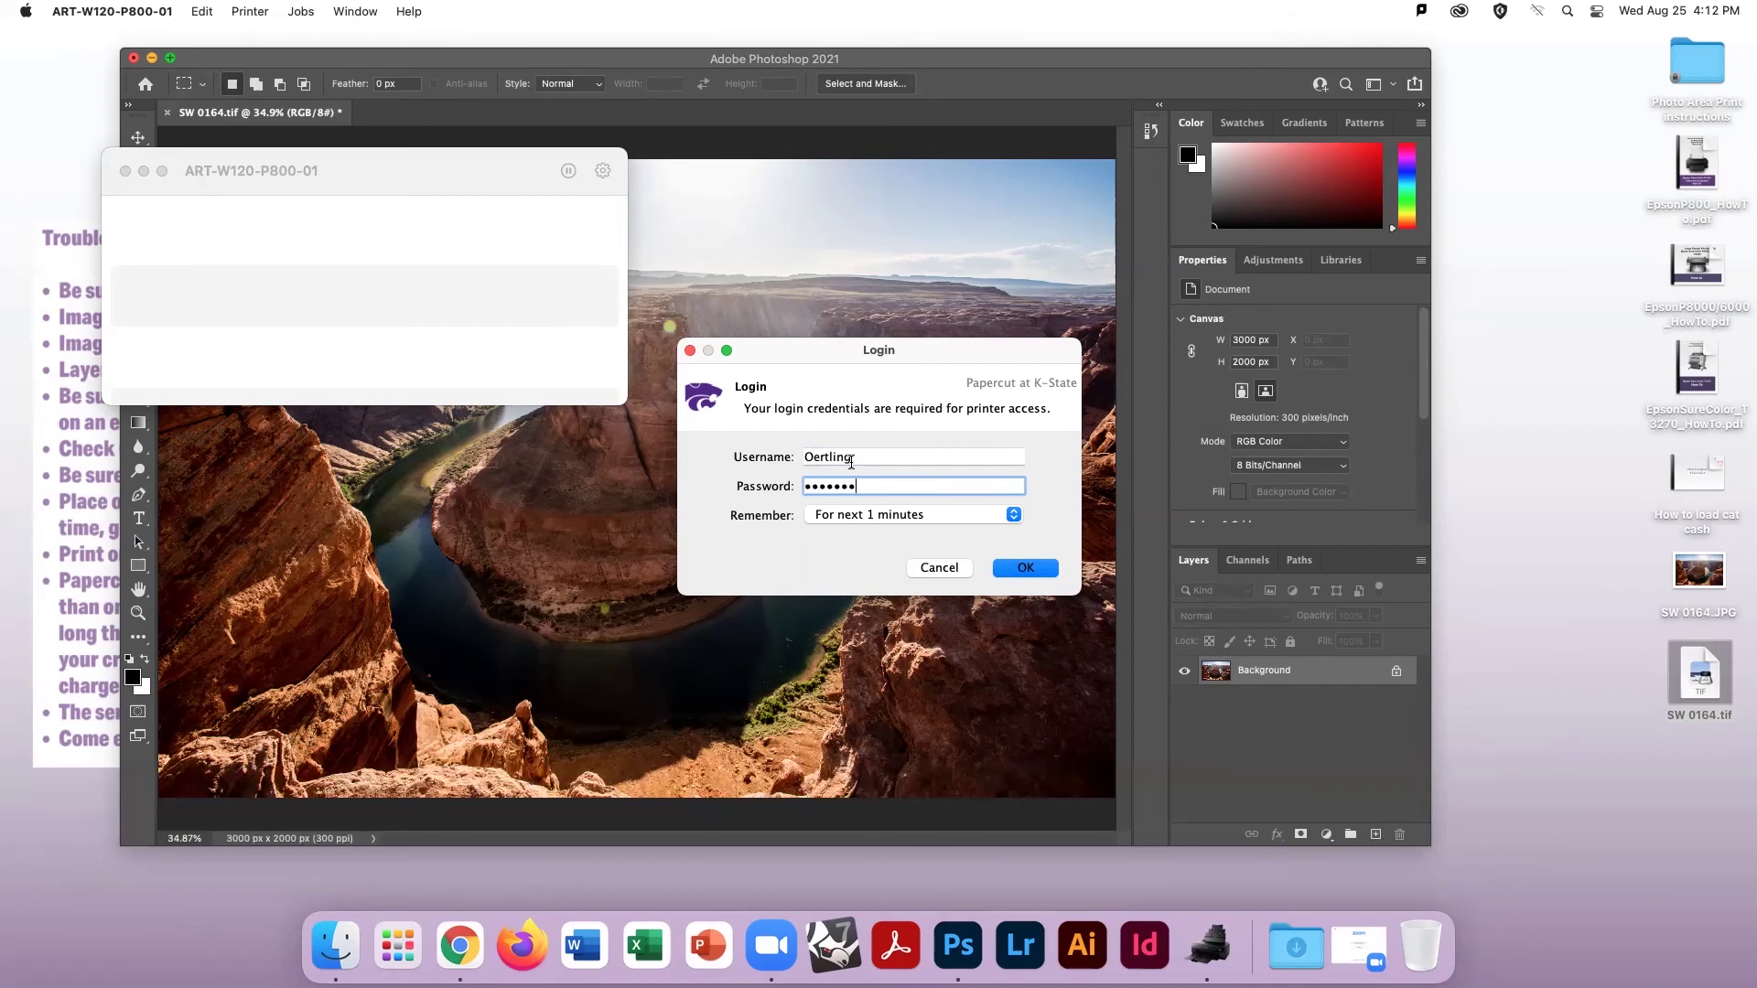
pyautogui.click(1024, 568)
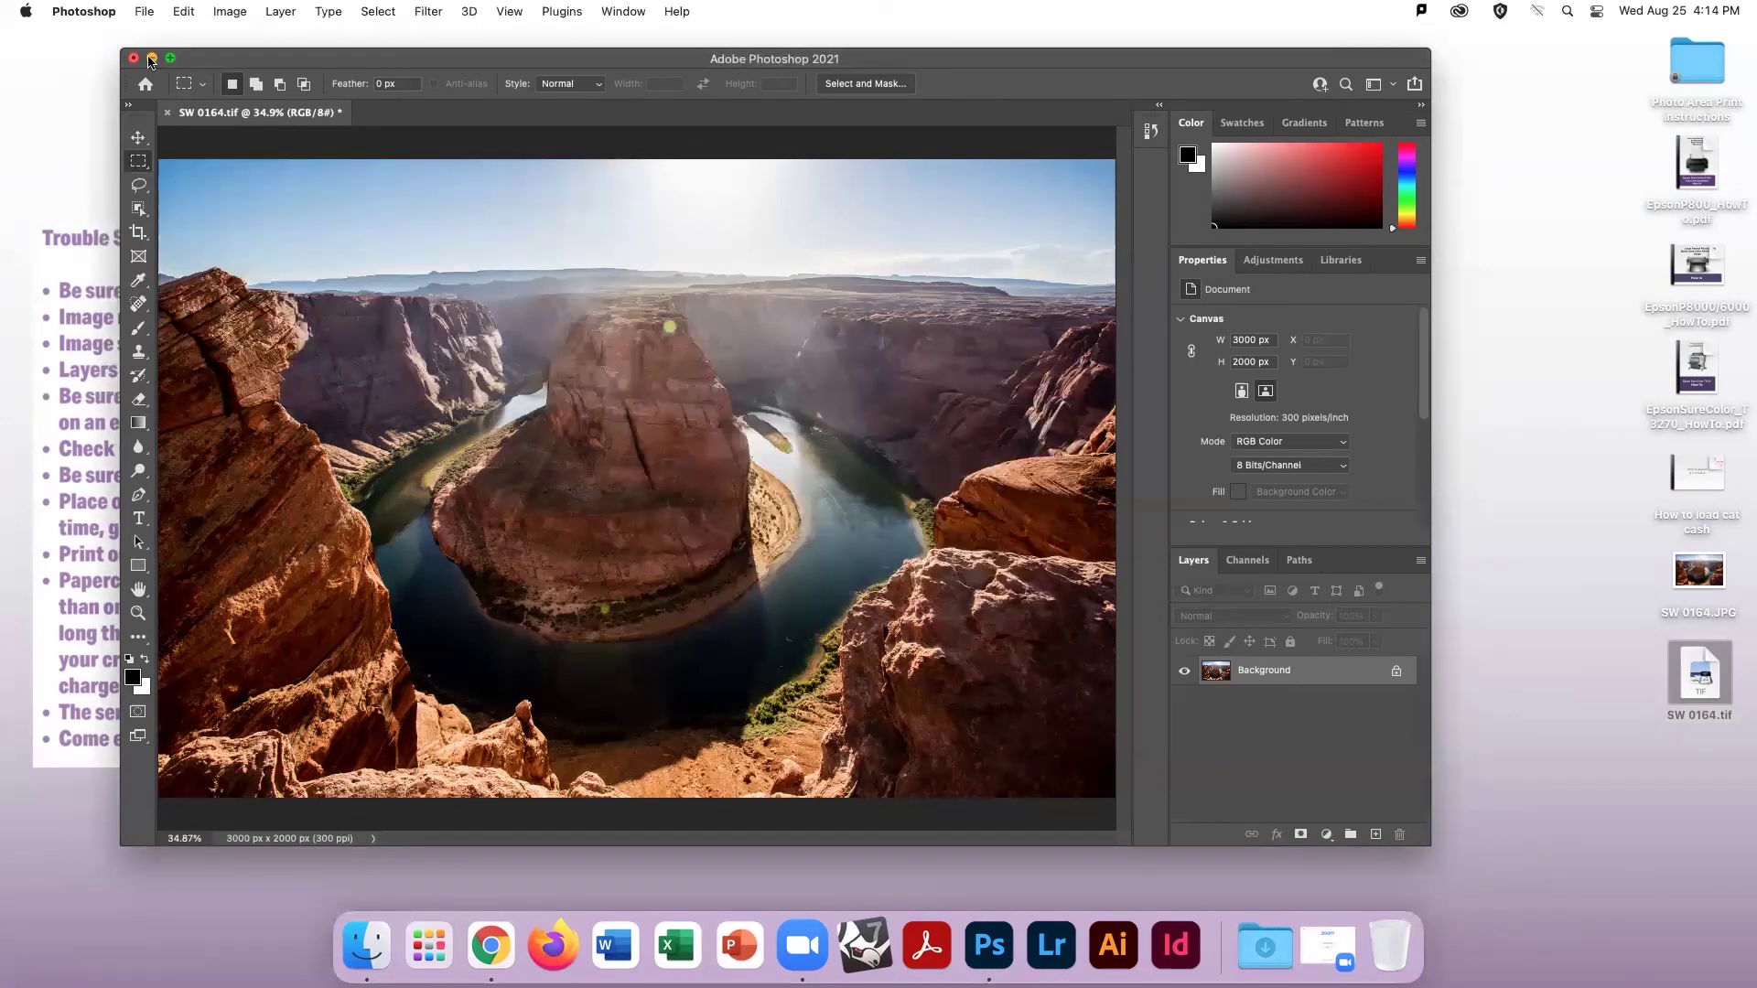
pyautogui.press('super+m')
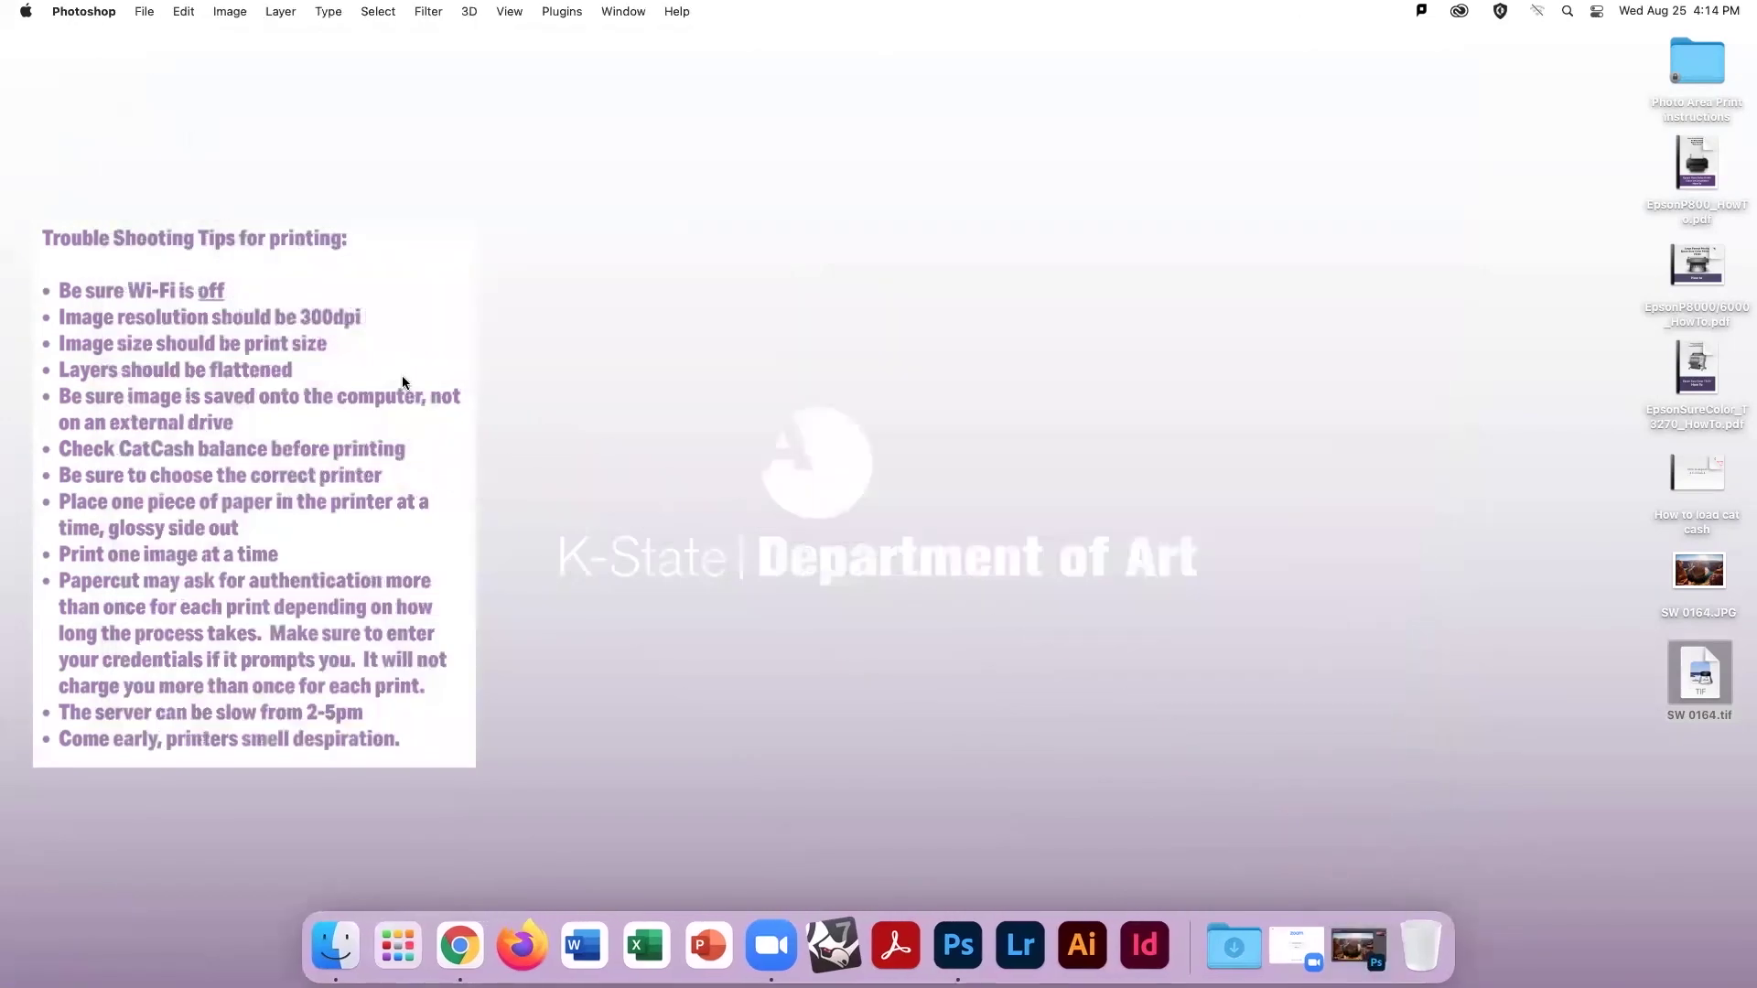